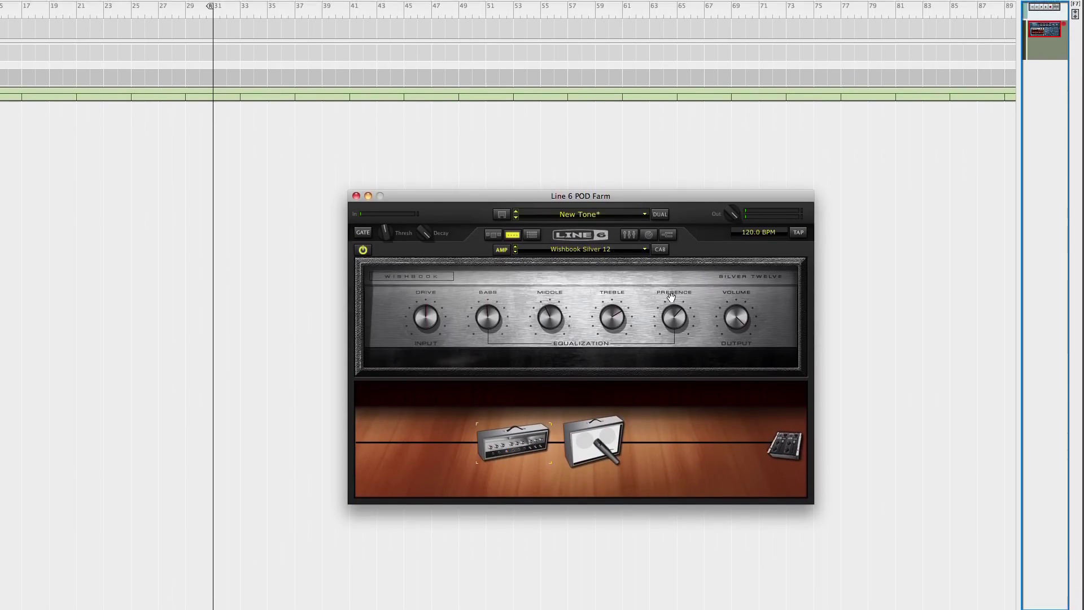
Create a new audio track in the Record song and name it Gtr 1.
{"action": "mouse_move", "coordinate": [672, 303]}
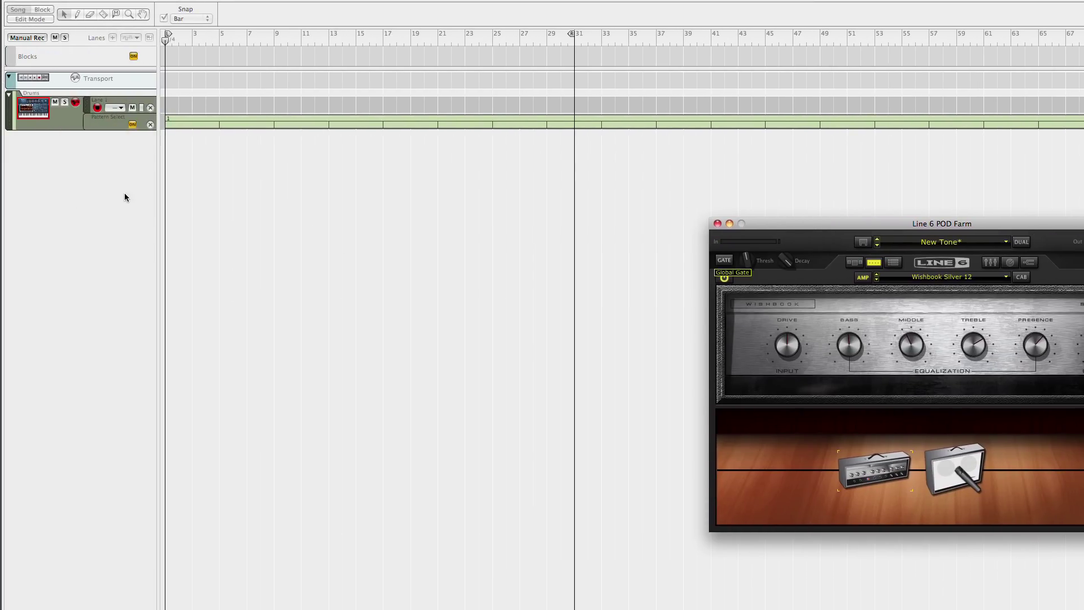
{"action": "left_click", "coordinate": [124, 197]}
{"action": "left_click", "coordinate": [130, 6]}
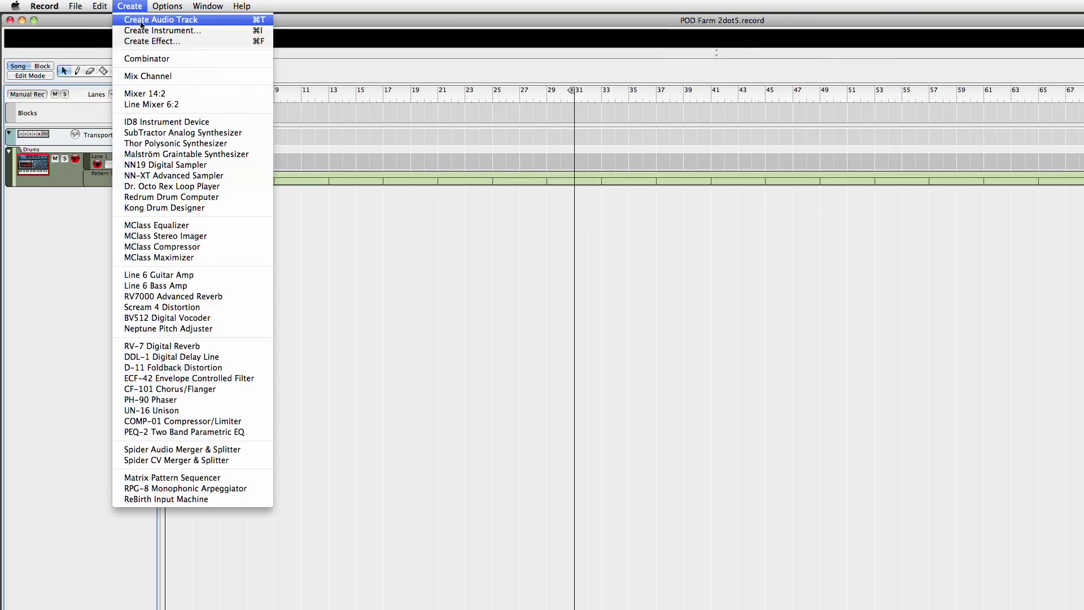
{"action": "left_click", "coordinate": [141, 21]}
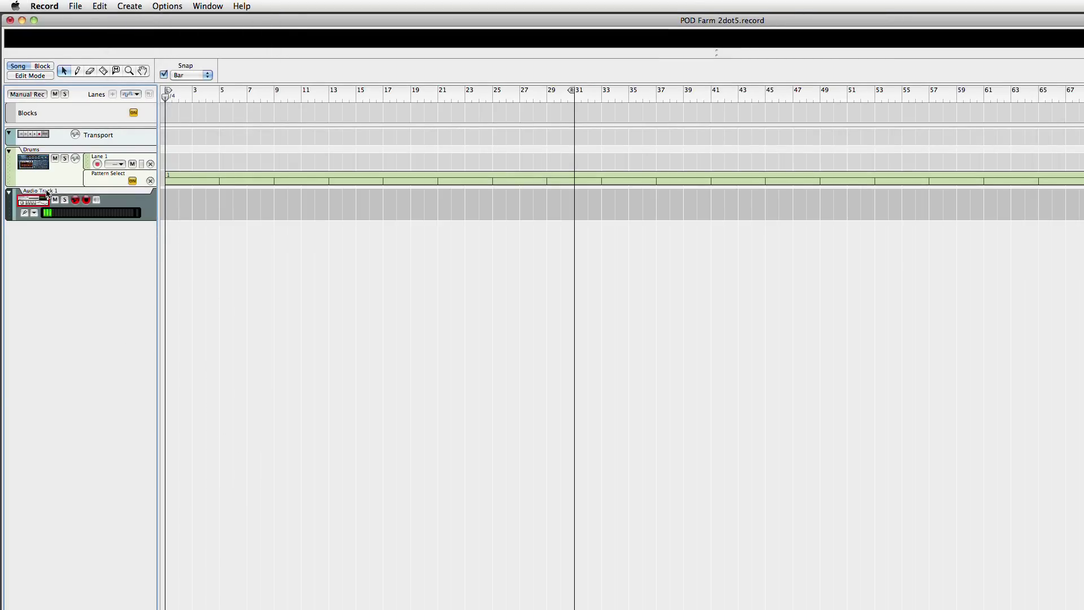
{"action": "double_click", "coordinate": [47, 193]}
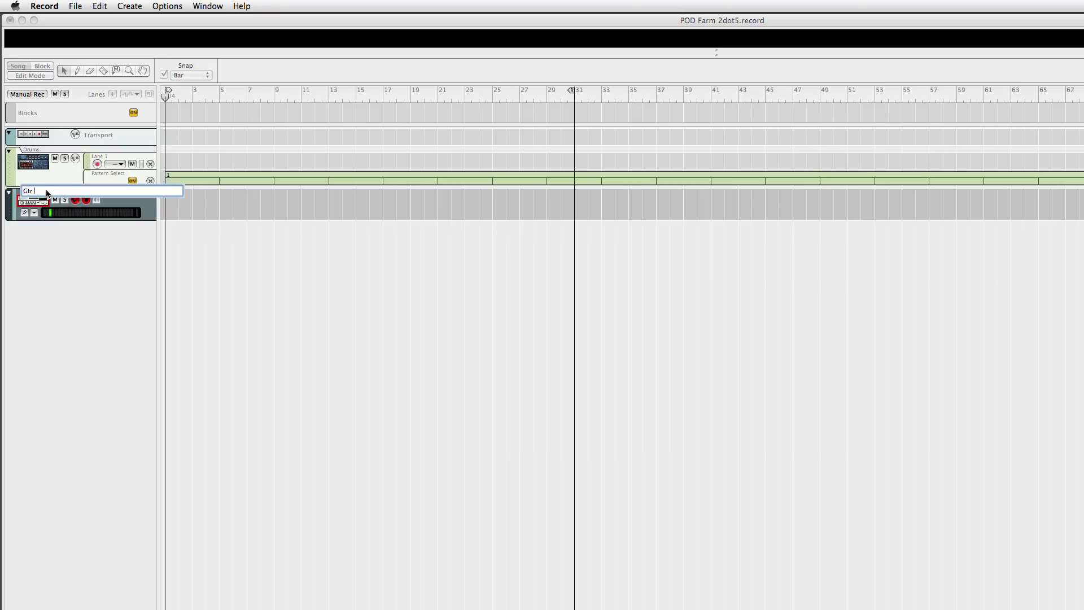
{"action": "key", "text": "Return"}
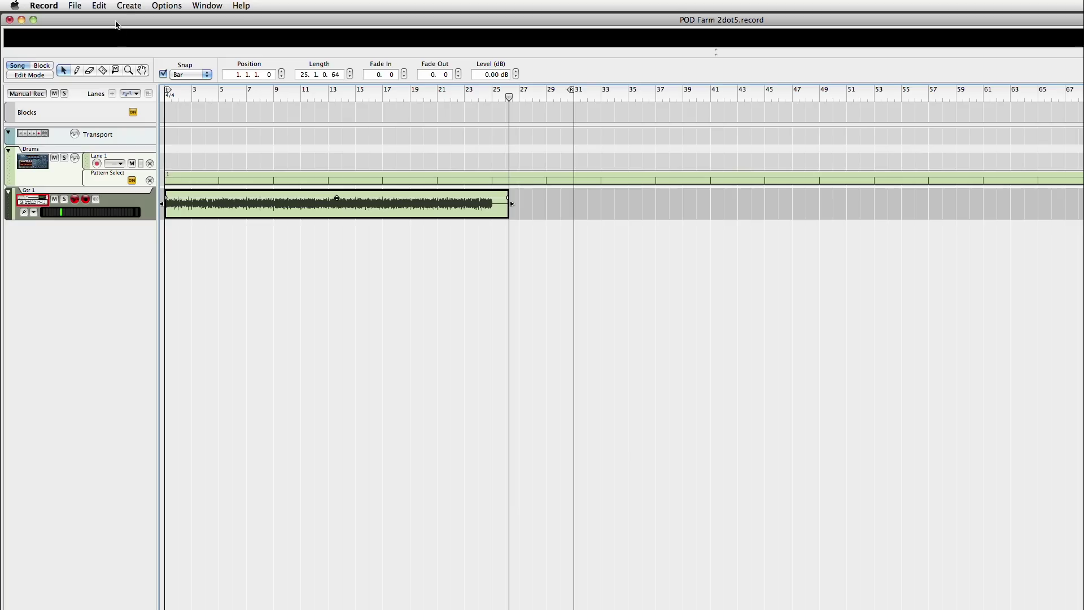
Create another audio track and name it Bass.
{"action": "left_click", "coordinate": [127, 6]}
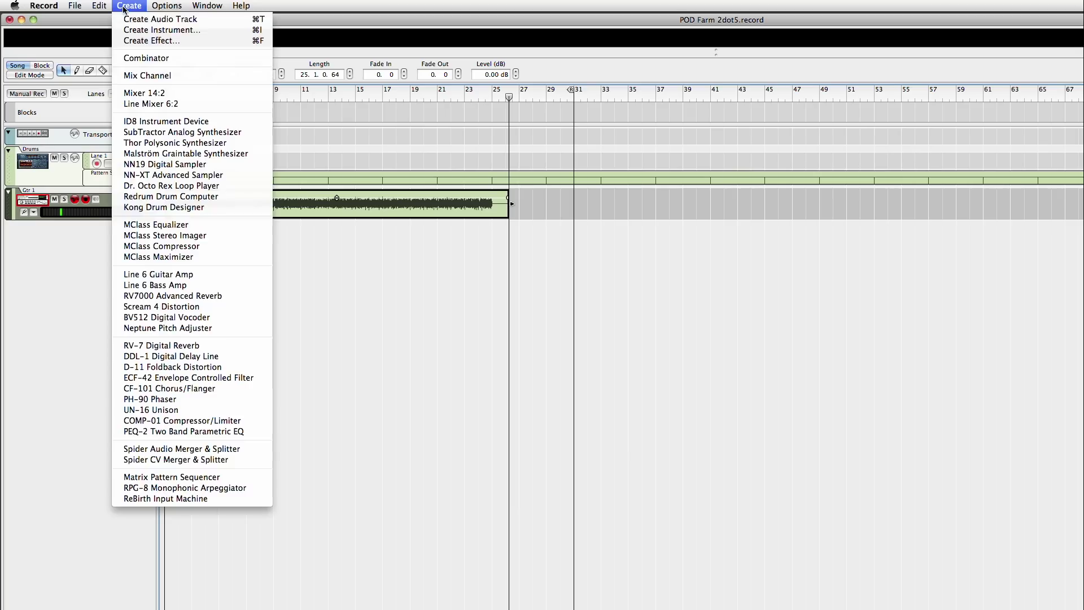
{"action": "left_click", "coordinate": [132, 22]}
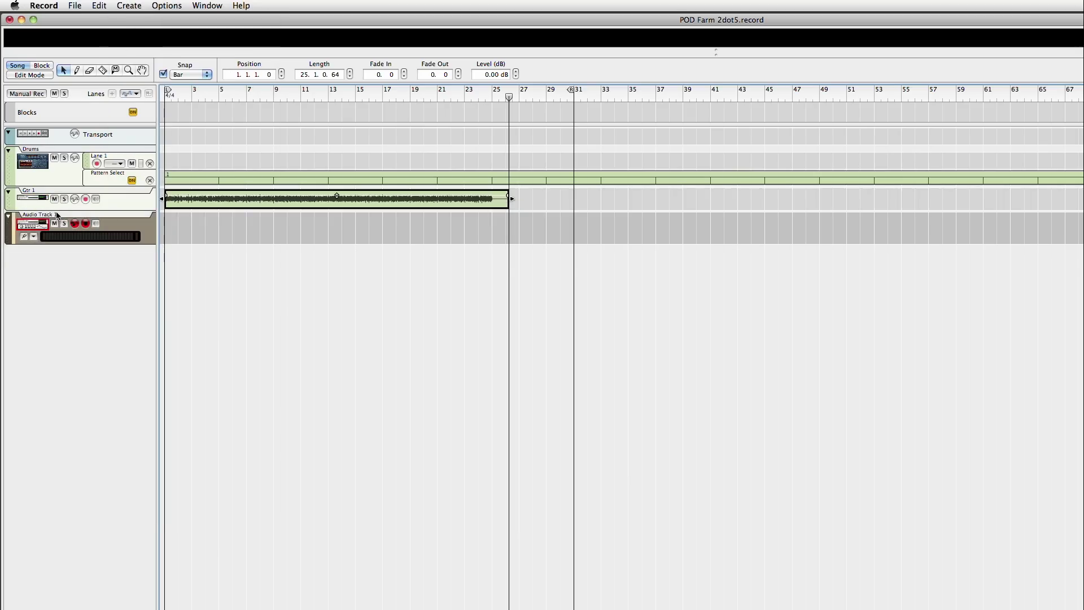
{"action": "double_click", "coordinate": [54, 215]}
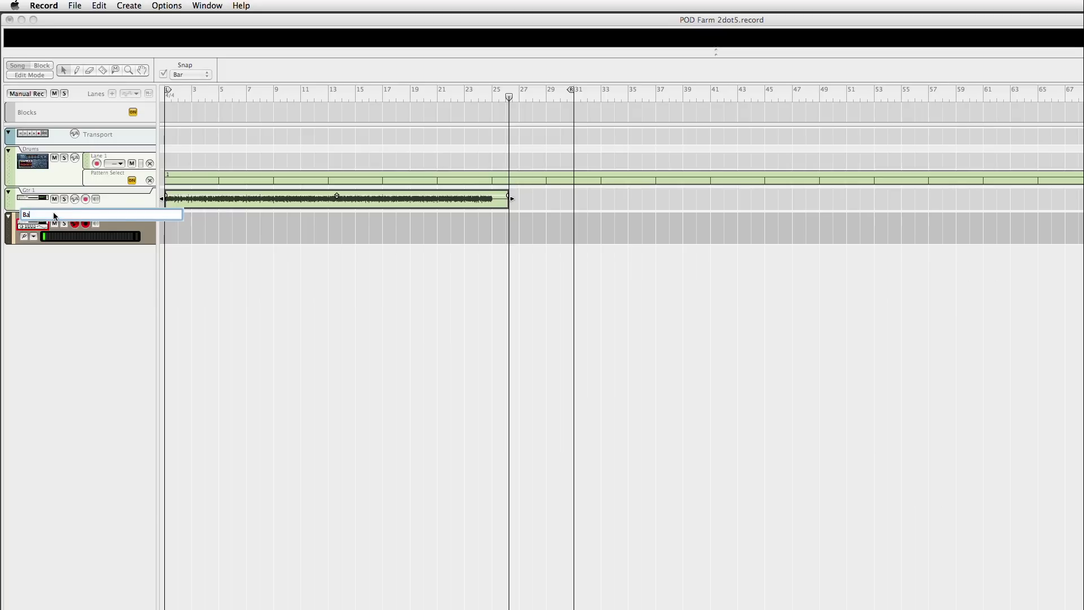
{"action": "type", "text": "Bass"}
{"action": "key", "text": "Return"}
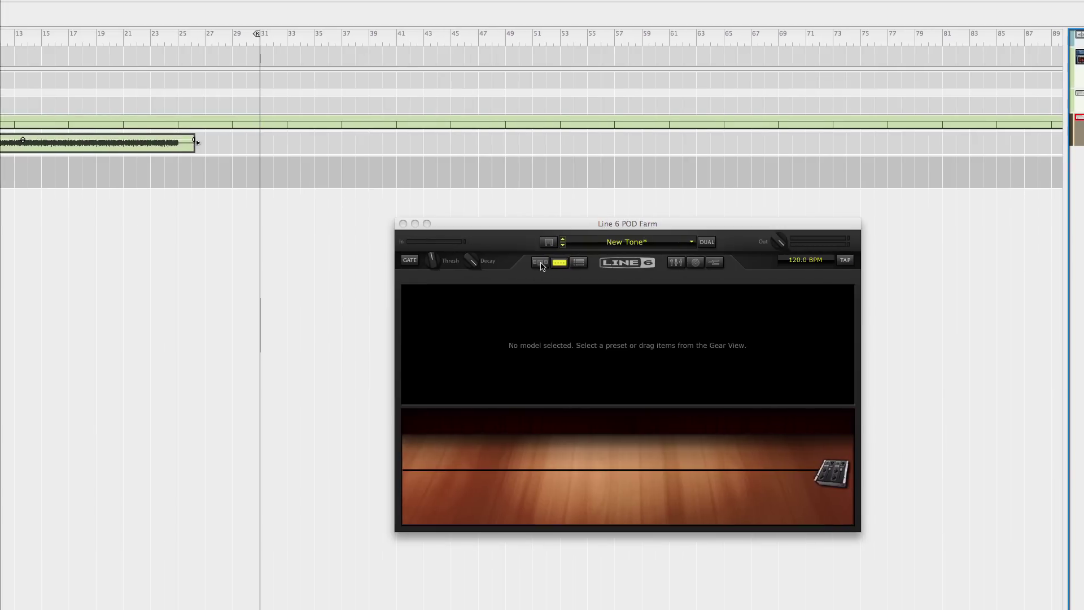
Add the 1968 Flip Top bass amp to the empty POD Farm signal path.
{"action": "left_click", "coordinate": [542, 263]}
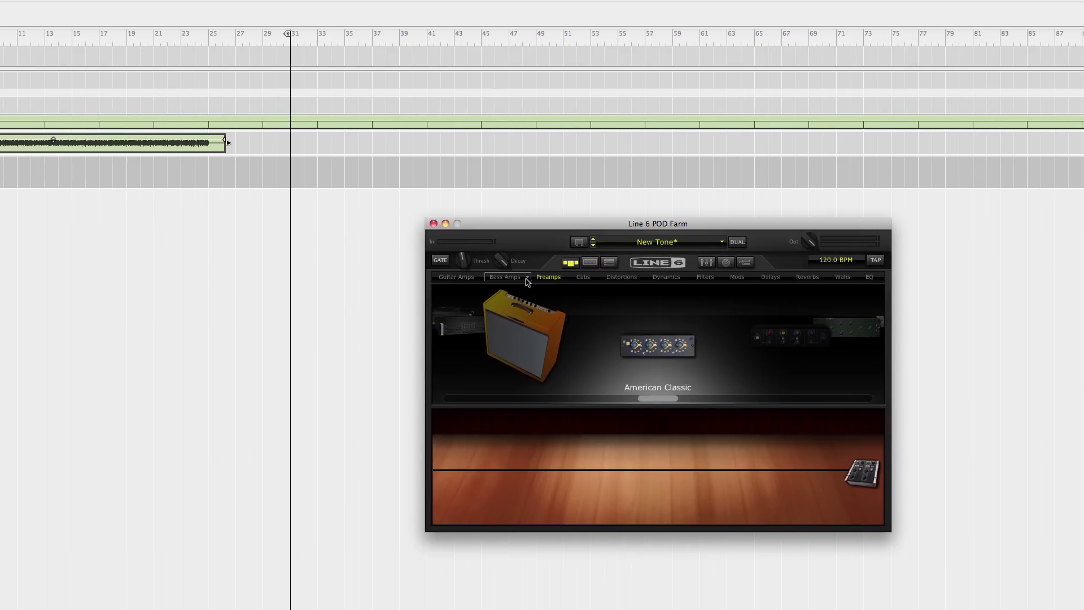
{"action": "left_click", "coordinate": [524, 278]}
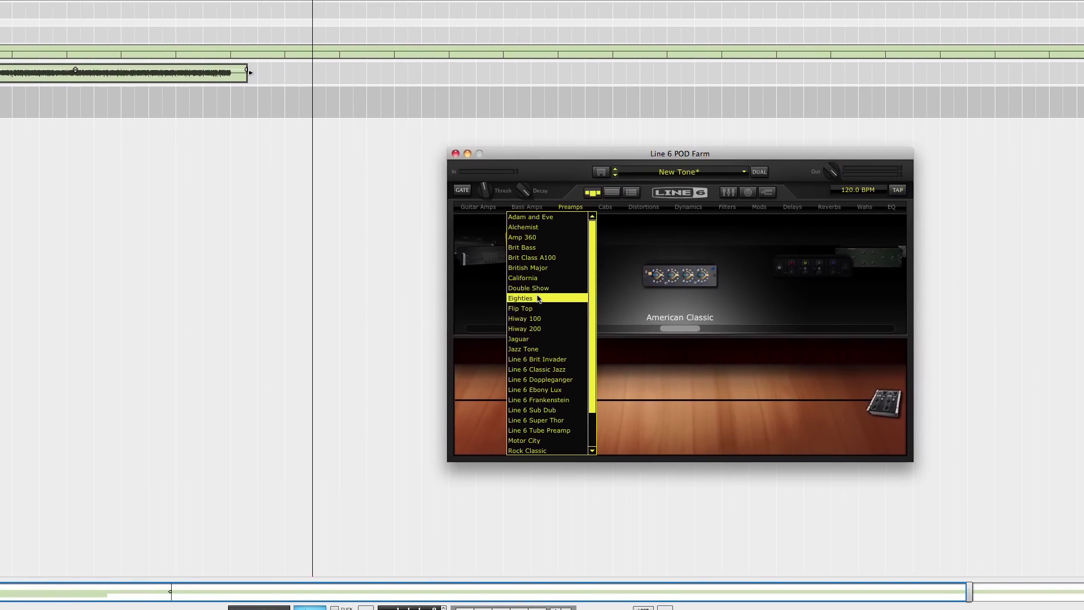
{"action": "left_click", "coordinate": [537, 308]}
{"action": "left_click_drag", "start_coordinate": [677, 276], "coordinate": [659, 381]}
{"action": "left_click_drag", "start_coordinate": [560, 378], "coordinate": [561, 380]}
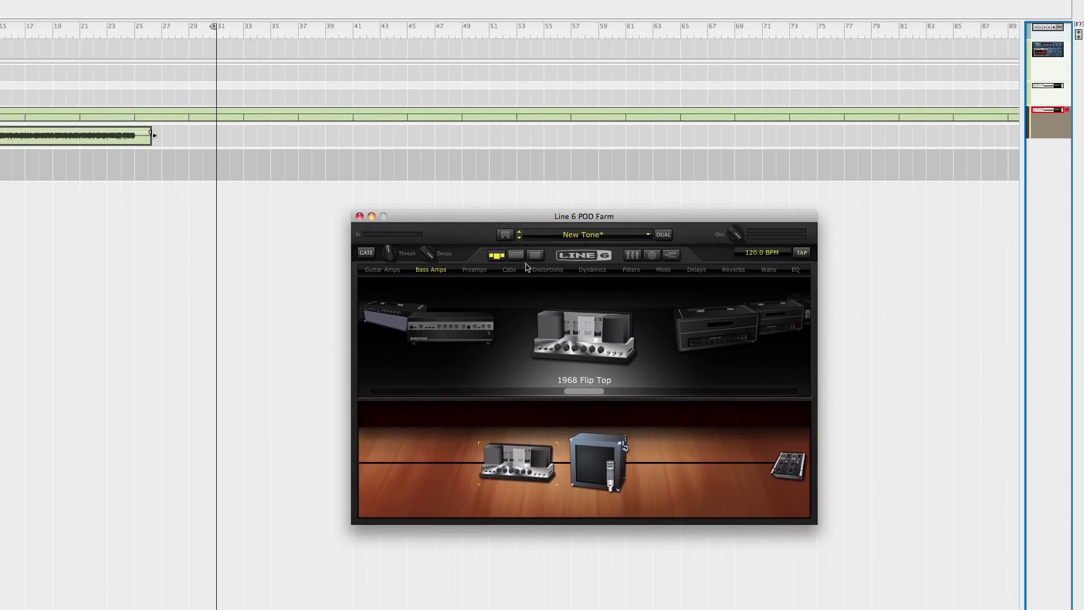
Show the Flip Top amp's controls and raise its volume.
{"action": "left_click", "coordinate": [513, 190]}
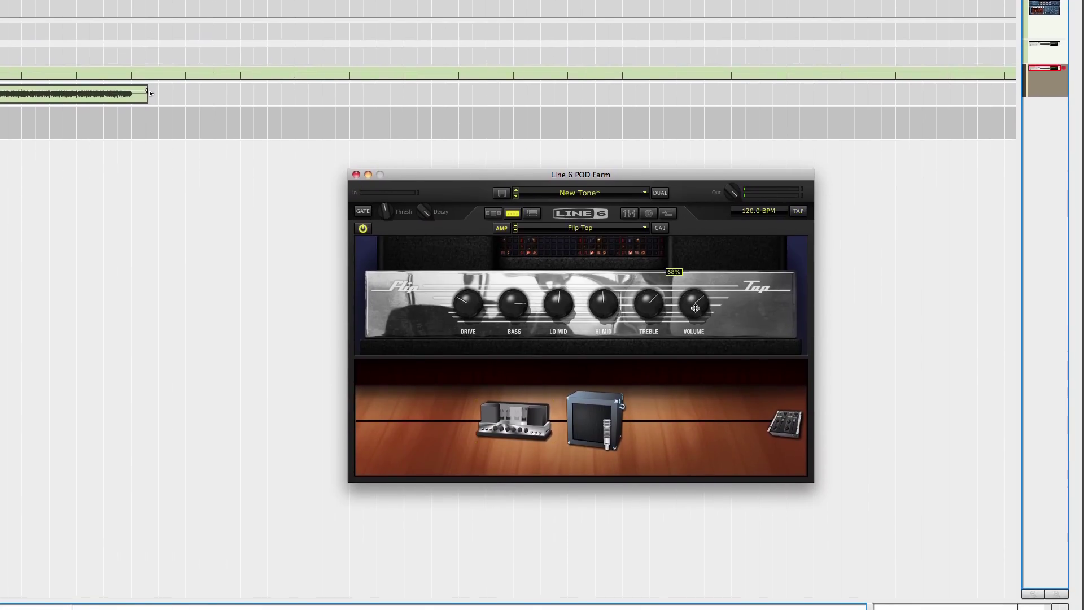
{"action": "mouse_move", "coordinate": [712, 353]}
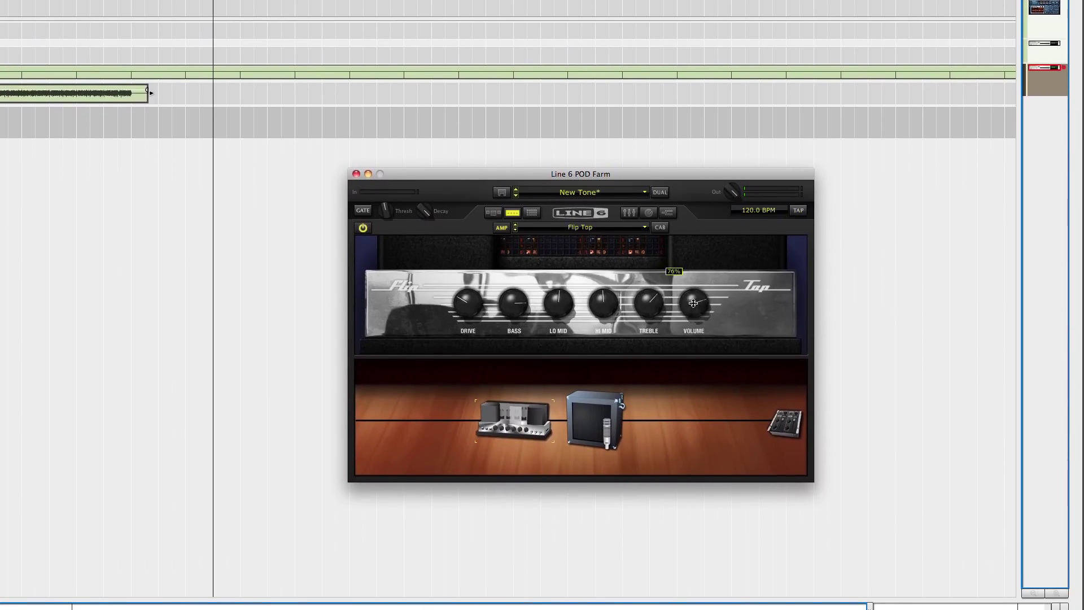
{"action": "left_click_drag", "start_coordinate": [693, 304], "coordinate": [693, 300]}
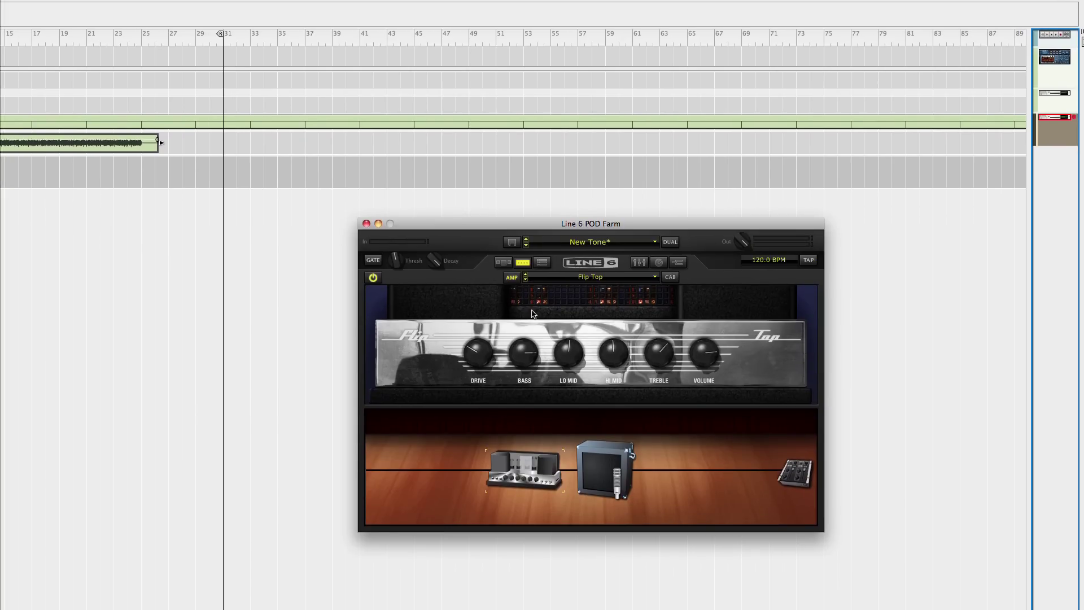
Select the 1x15 Flip Top cabinet and set its room amount to 0%.
{"action": "mouse_move", "coordinate": [607, 451]}
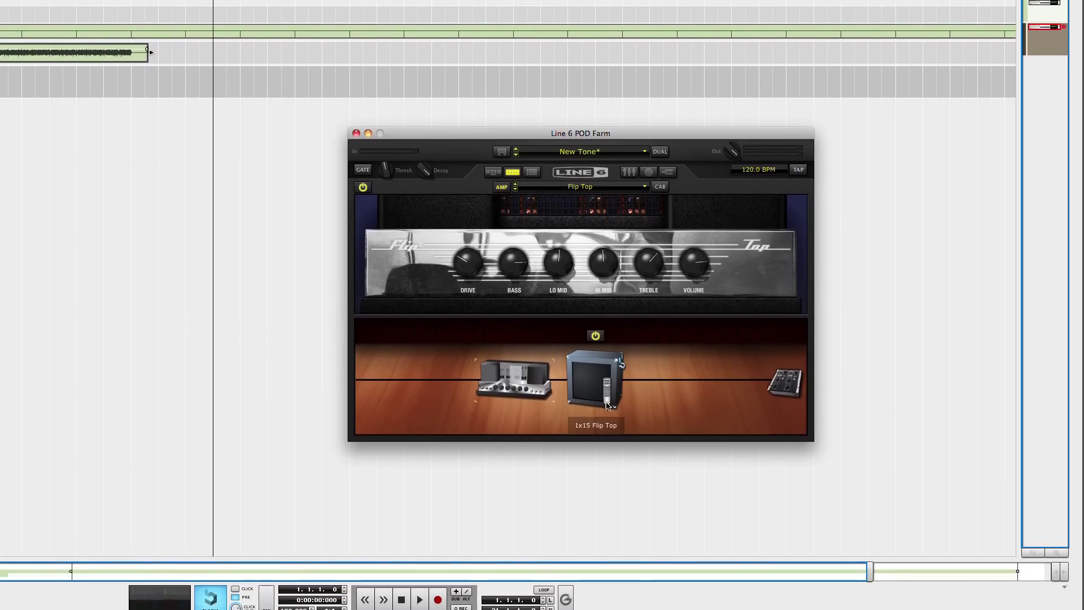
{"action": "left_click", "coordinate": [607, 404]}
{"action": "left_click_drag", "start_coordinate": [551, 283], "coordinate": [536, 304]}
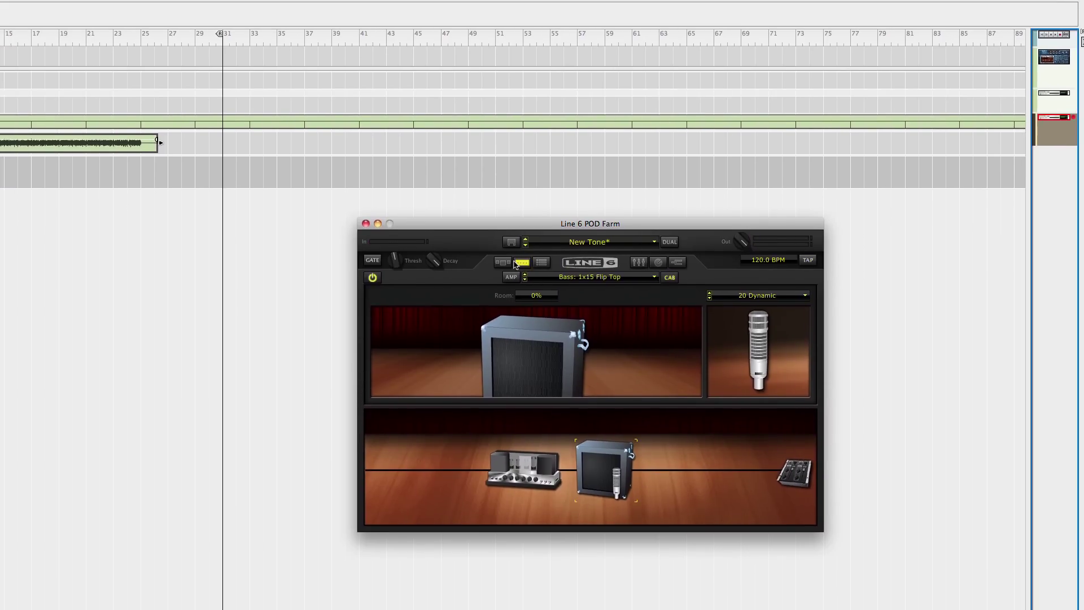
Add the American Classic preamp after the bass cabinet, check its controls and return to the gear browser.
{"action": "left_click", "coordinate": [494, 262]}
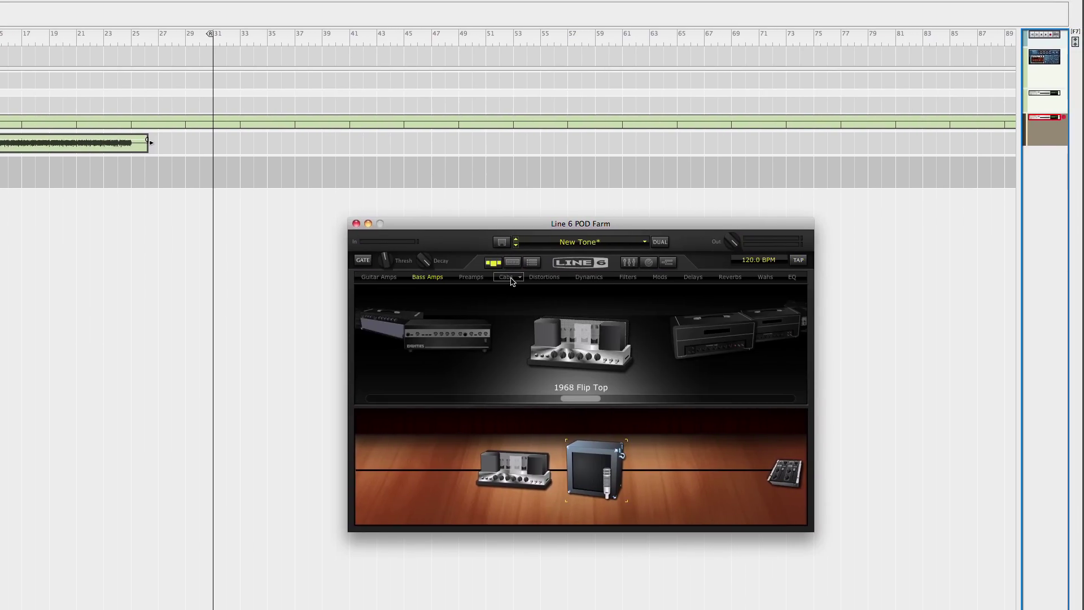
{"action": "left_click", "coordinate": [472, 277]}
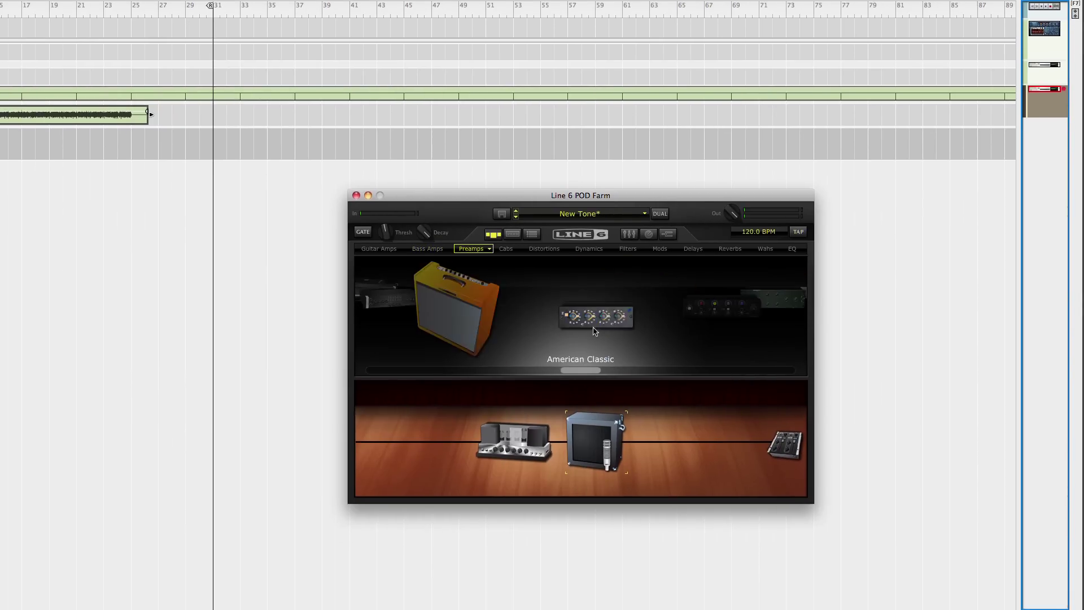
{"action": "left_click_drag", "start_coordinate": [594, 331], "coordinate": [677, 448]}
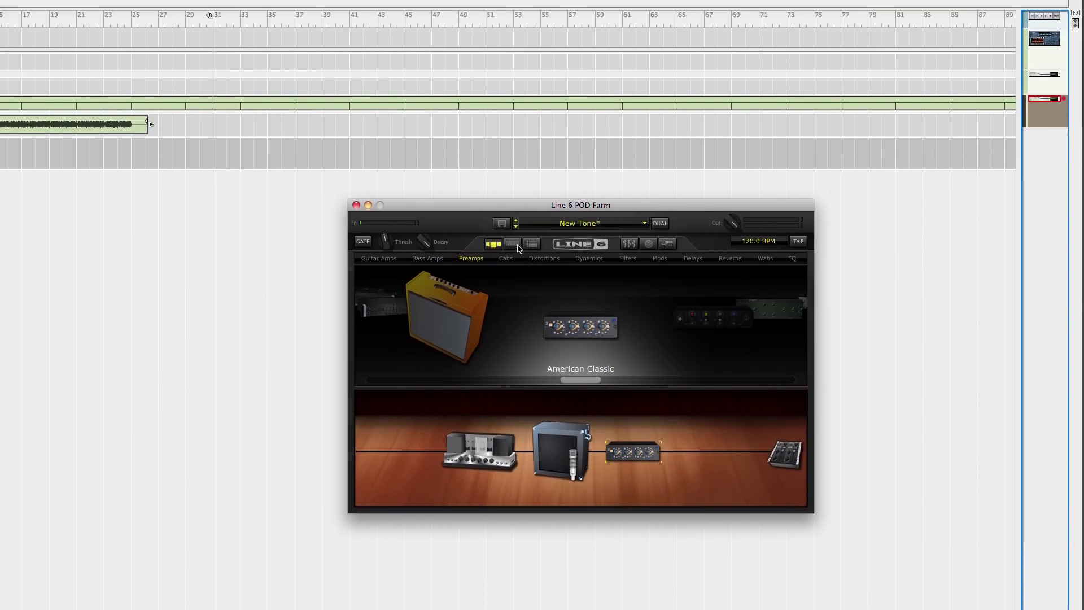
{"action": "double_click", "coordinate": [591, 283]}
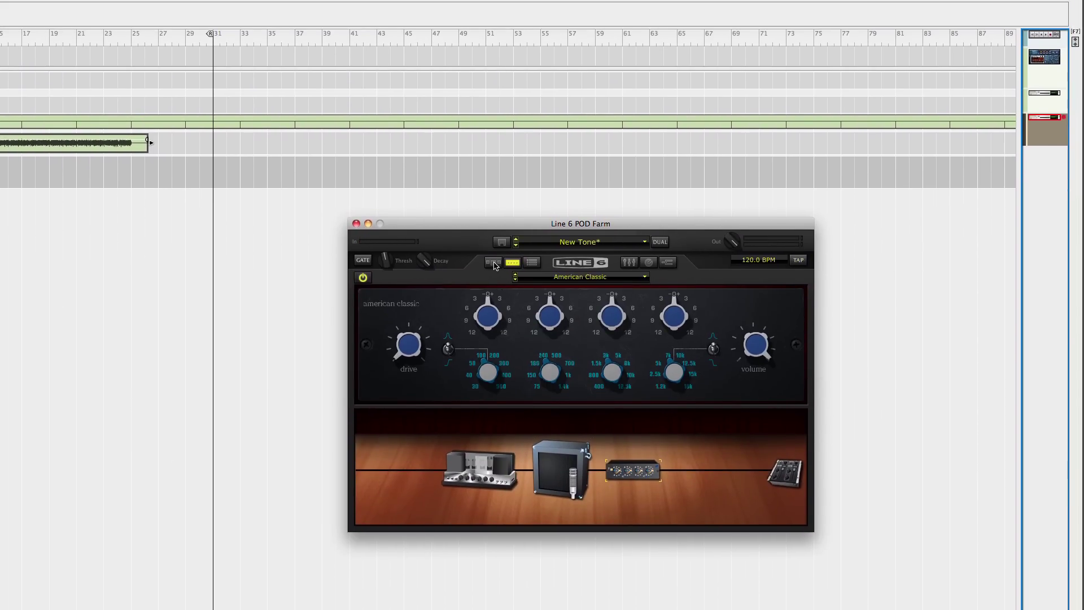
{"action": "left_click", "coordinate": [493, 262]}
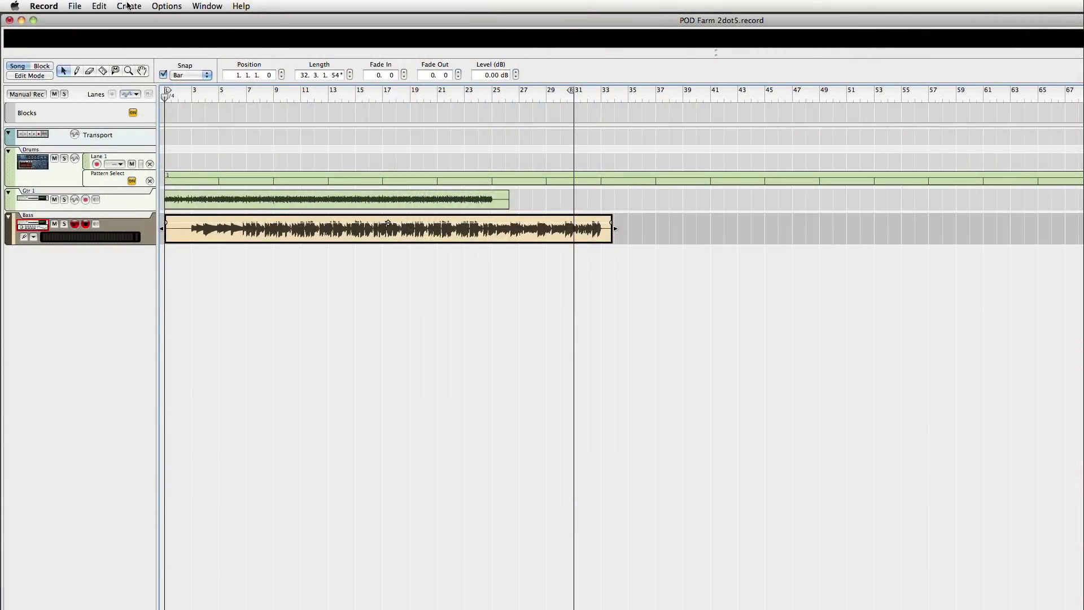
Create an audio track named Gtr Chorus and move the song position to bar 23.
{"action": "left_click", "coordinate": [128, 7]}
{"action": "left_click", "coordinate": [136, 20]}
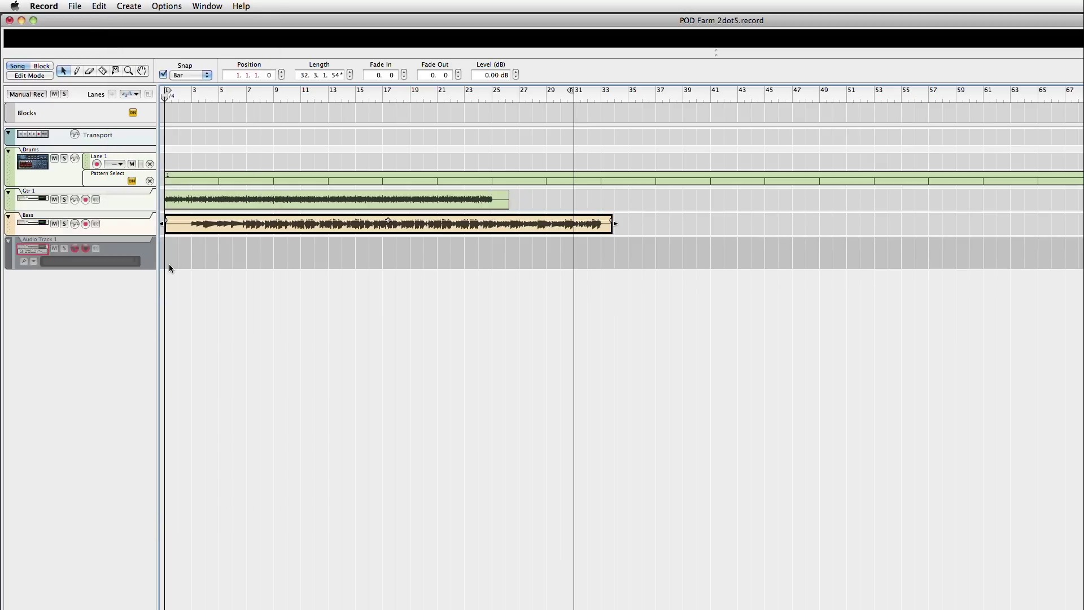
{"action": "double_click", "coordinate": [43, 242]}
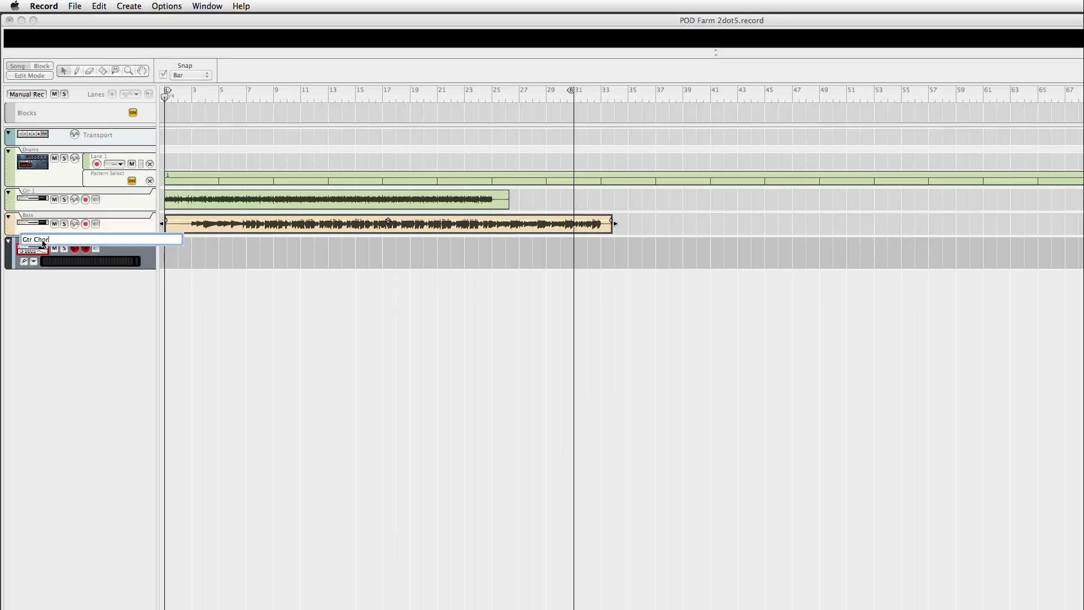
{"action": "key", "text": "Return"}
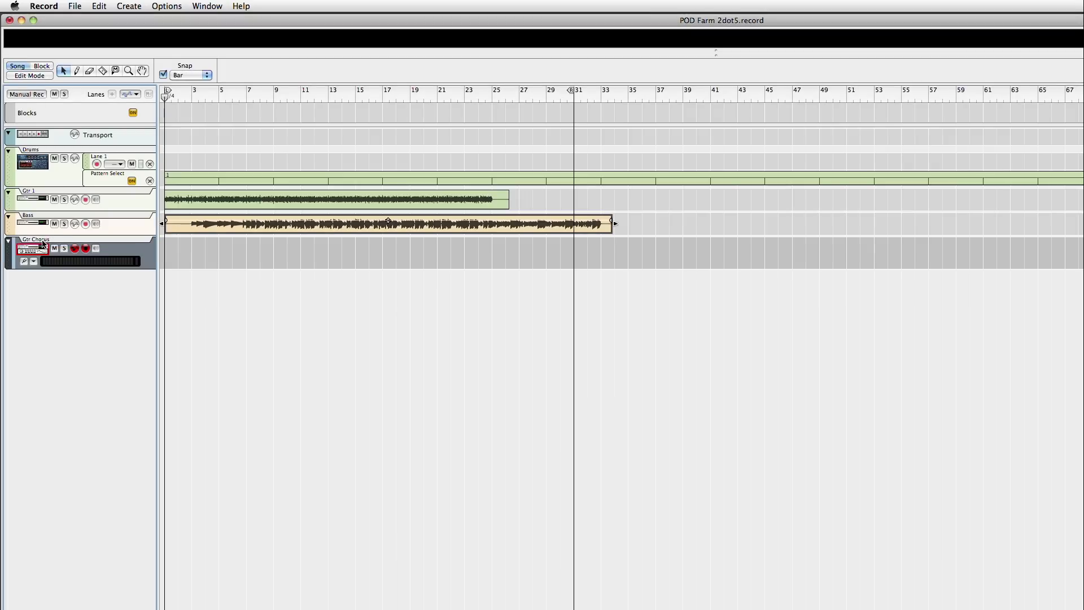
{"action": "left_click", "coordinate": [489, 98]}
{"action": "left_click", "coordinate": [465, 98]}
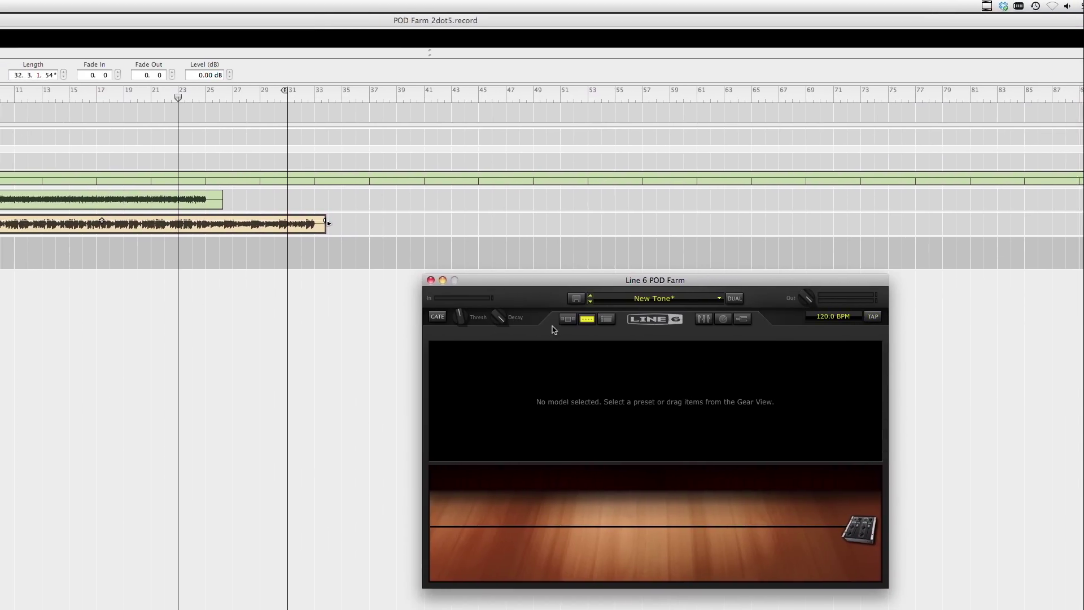
Add the 1965 Plexi 45 guitar amp to the empty signal path and show its controls.
{"action": "left_click", "coordinate": [492, 248]}
{"action": "left_click", "coordinate": [520, 333]}
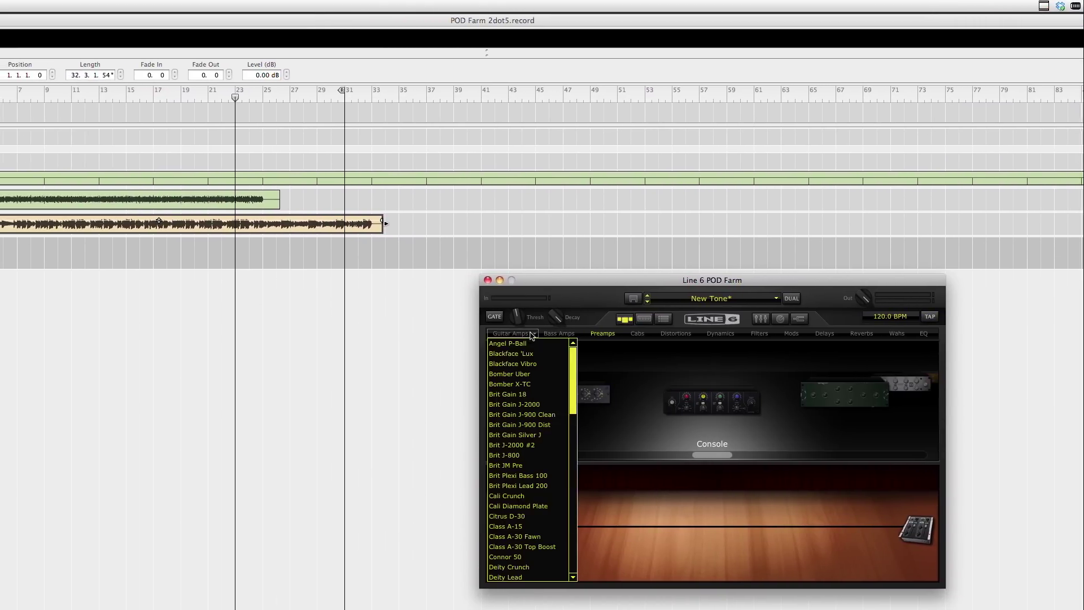
{"action": "scroll", "coordinate": [545, 407], "scroll_direction": "down", "scroll_amount": 4}
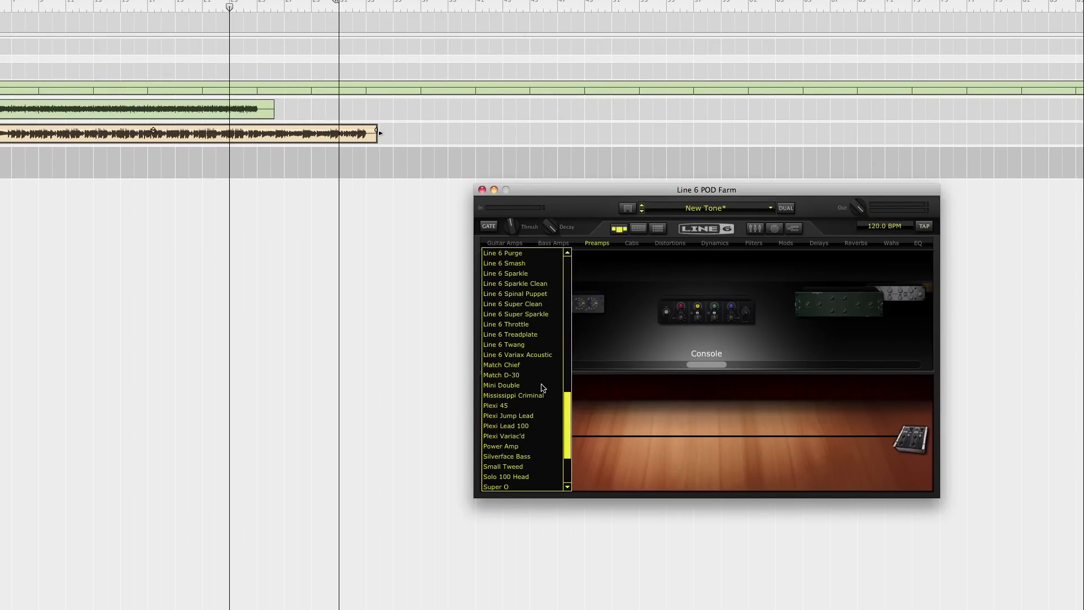
{"action": "left_click", "coordinate": [495, 405]}
{"action": "left_click_drag", "start_coordinate": [707, 308], "coordinate": [663, 435]}
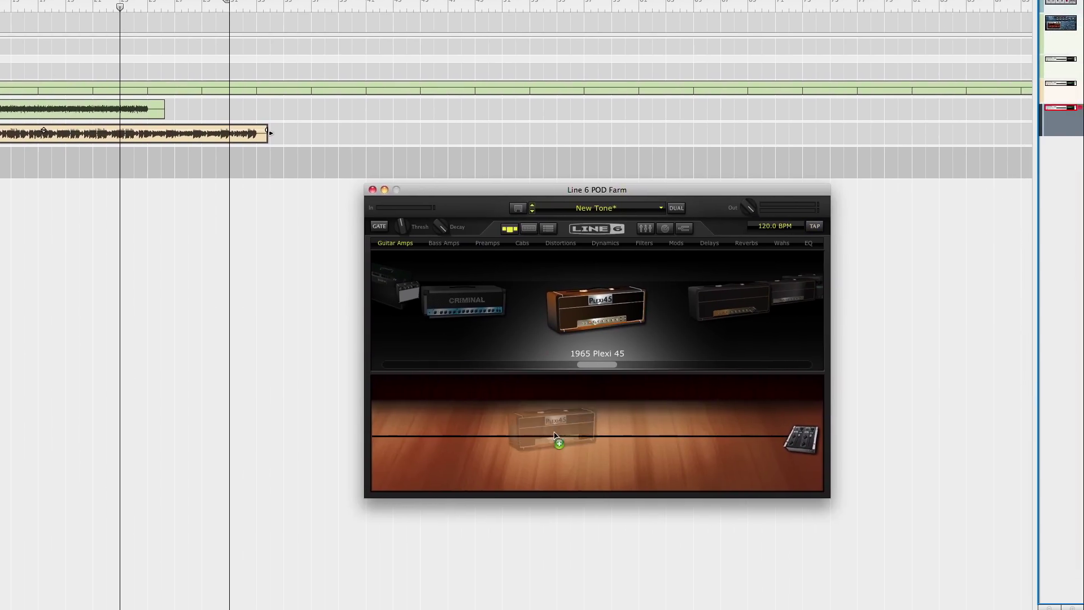
{"action": "left_click_drag", "start_coordinate": [554, 435], "coordinate": [543, 437]}
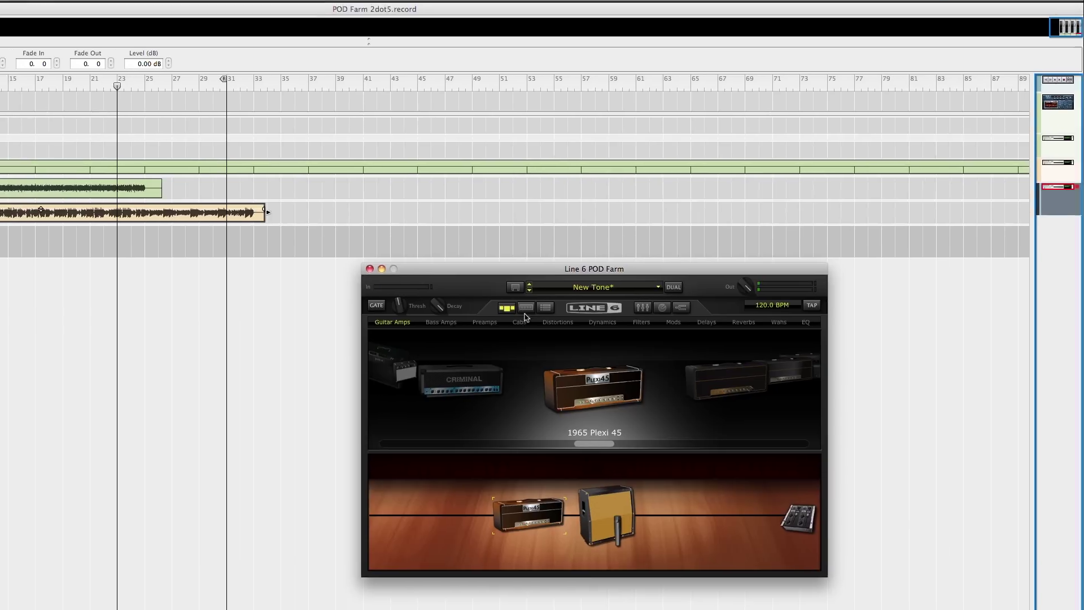
{"action": "left_click", "coordinate": [529, 229]}
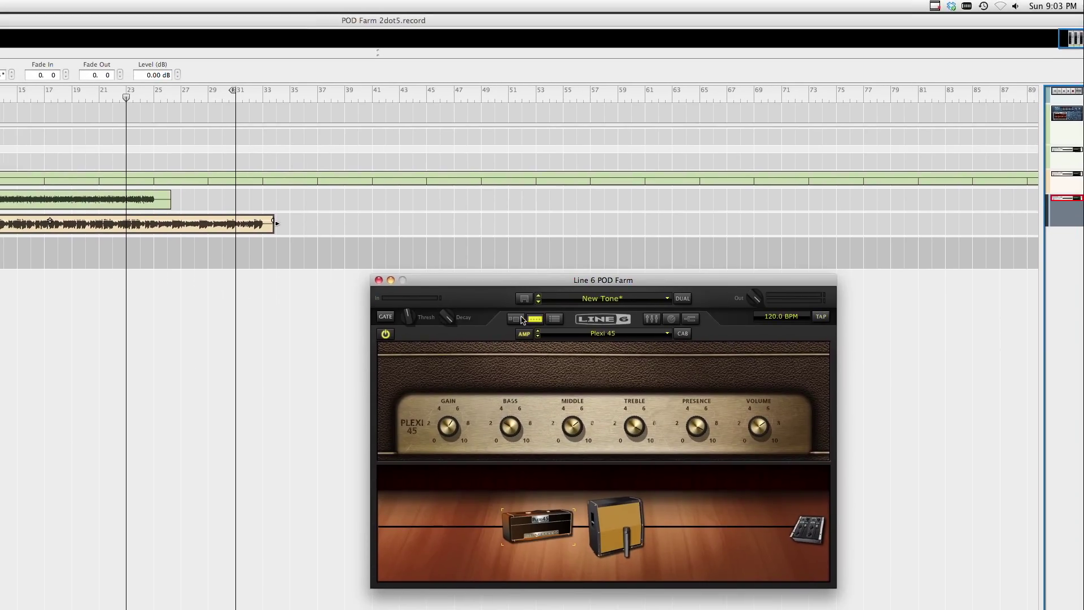
Add the Console preamp to the signal path after the Plexi 45's cabinet.
{"action": "left_click", "coordinate": [493, 319]}
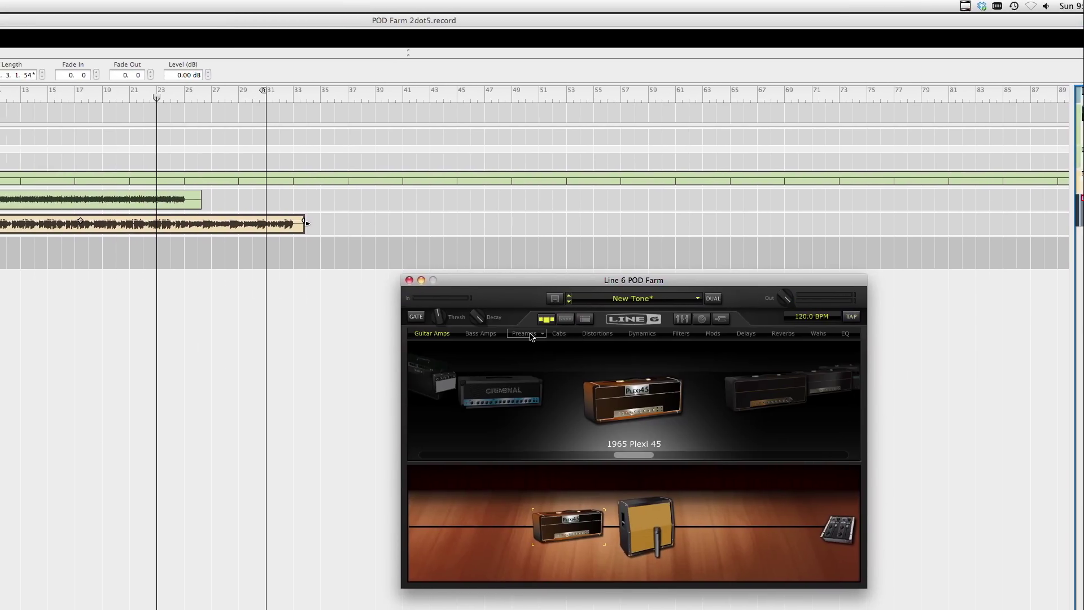
{"action": "left_click", "coordinate": [465, 334]}
{"action": "left_click", "coordinate": [544, 336]}
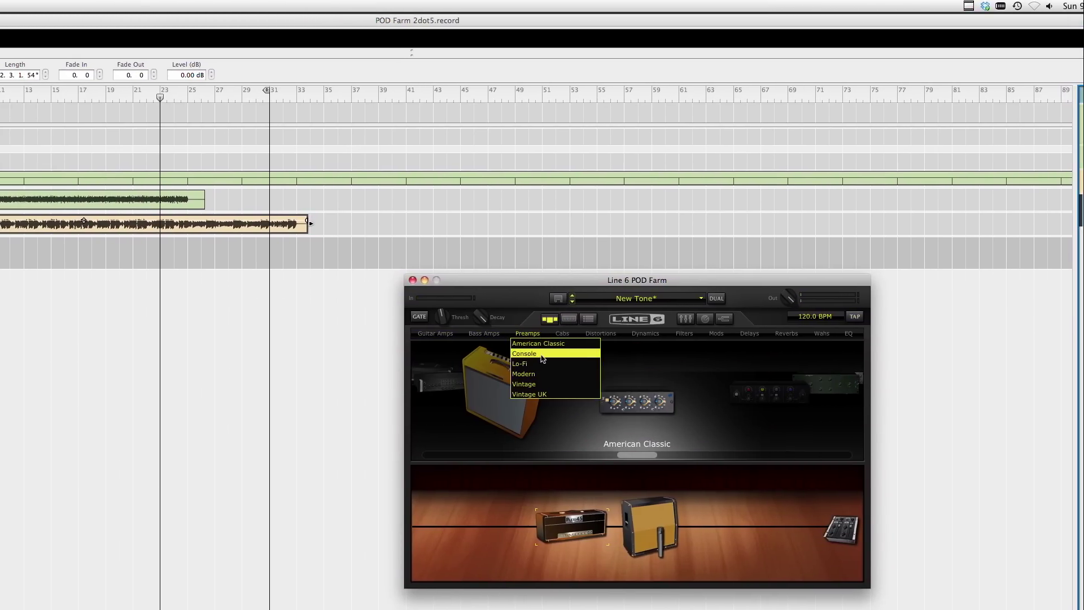
{"action": "left_click", "coordinate": [542, 358]}
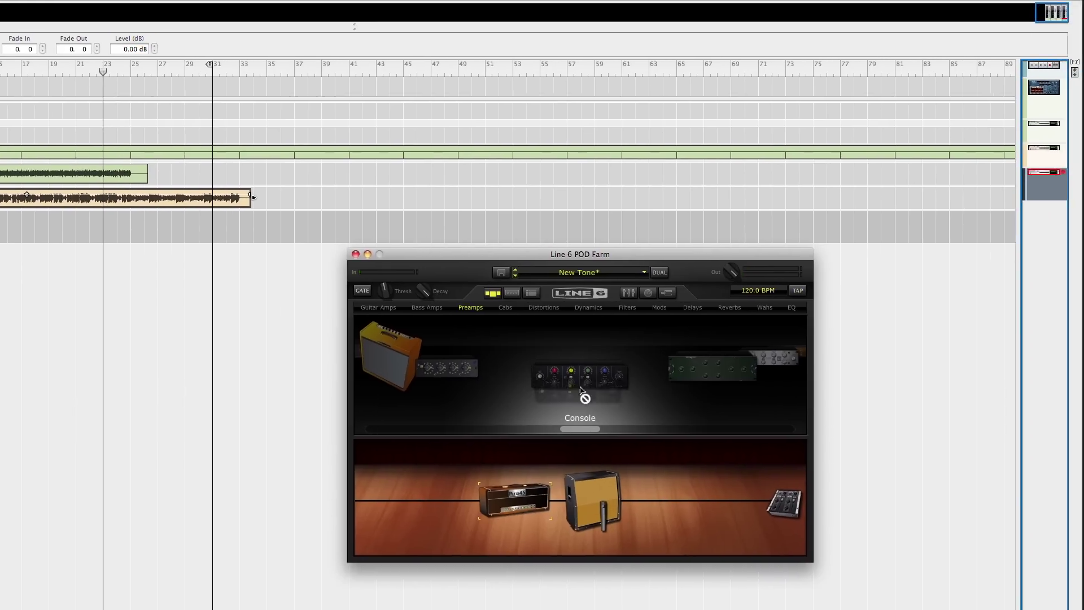
{"action": "left_click_drag", "start_coordinate": [637, 402], "coordinate": [706, 521]}
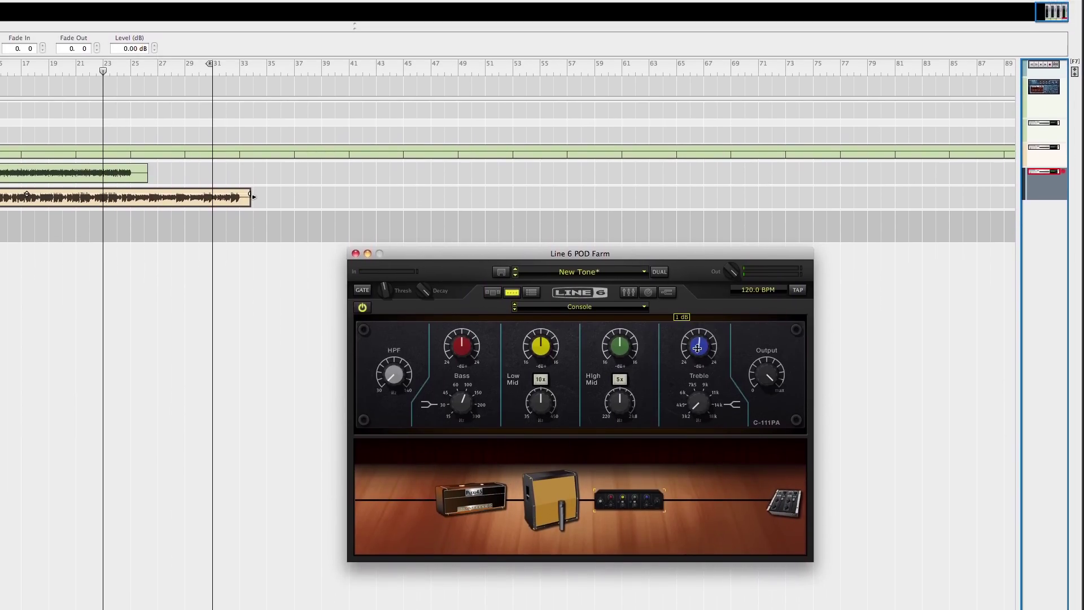
Return to the gear browser, switch to Record and record the guitar on the Gtr Chorus track from bar 23.
{"action": "mouse_move", "coordinate": [698, 319]}
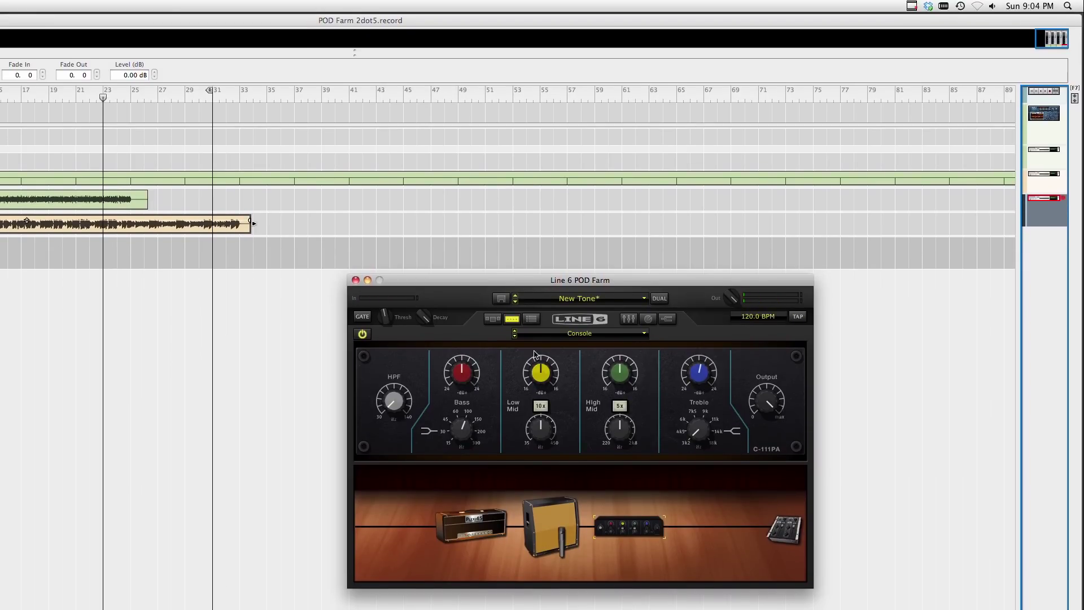
{"action": "left_click", "coordinate": [497, 319]}
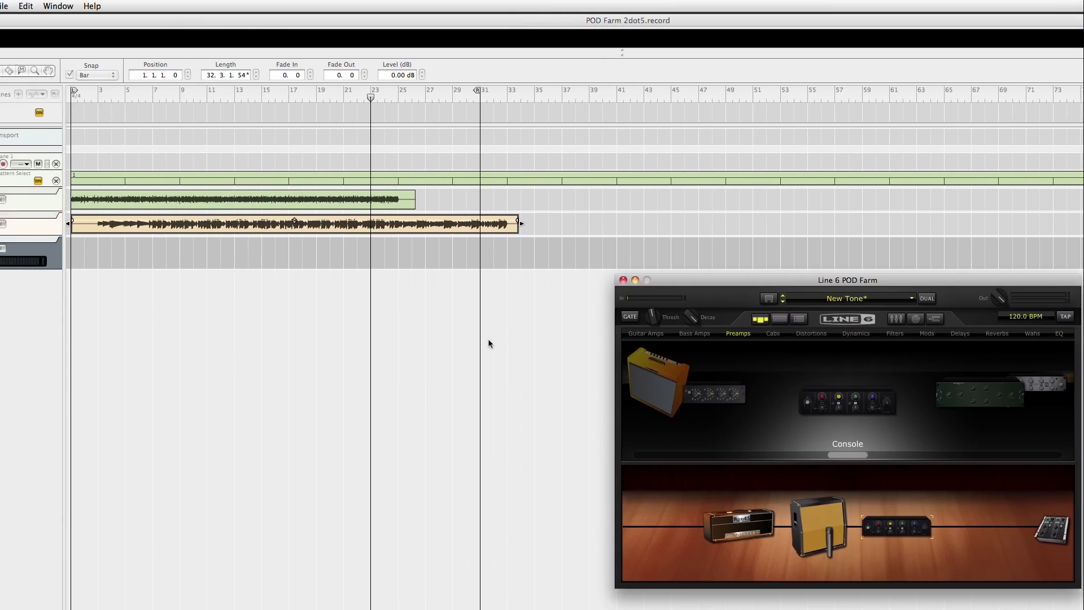
{"action": "left_click", "coordinate": [203, 342]}
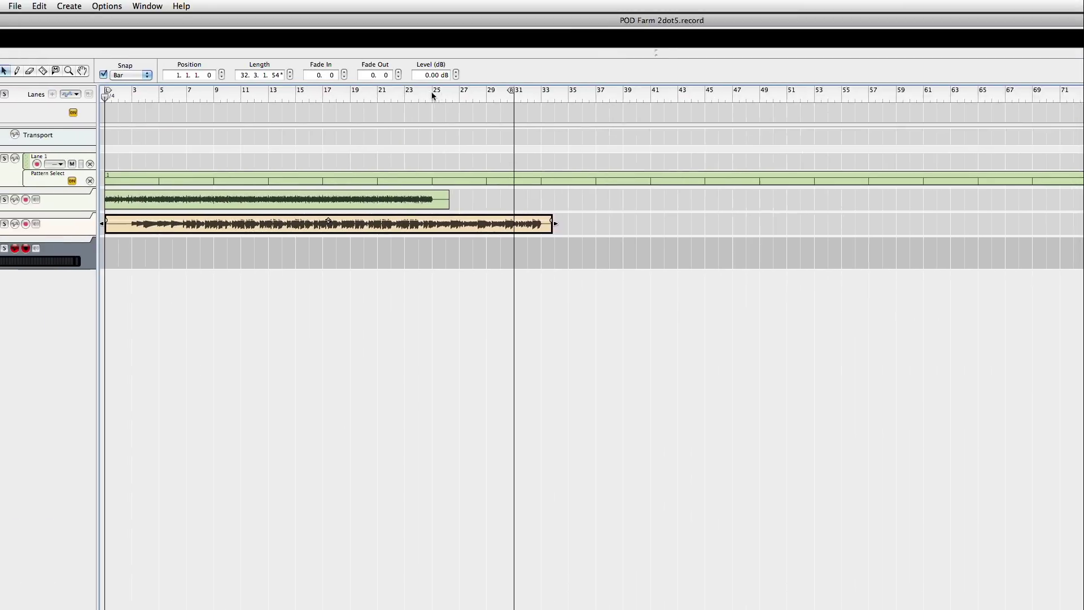
{"action": "left_click", "coordinate": [465, 98]}
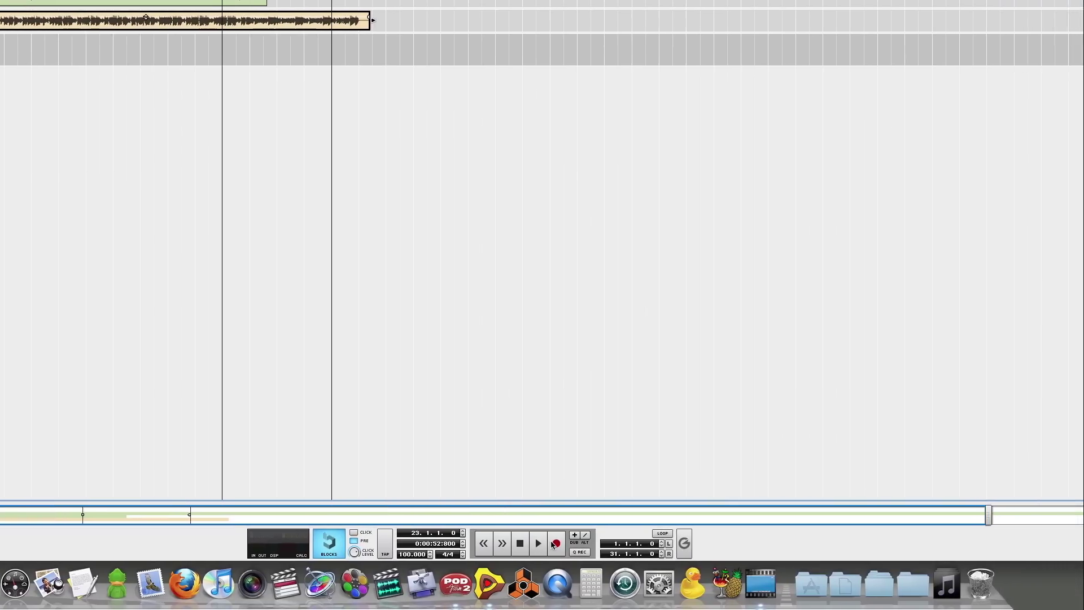
{"action": "left_click", "coordinate": [556, 545]}
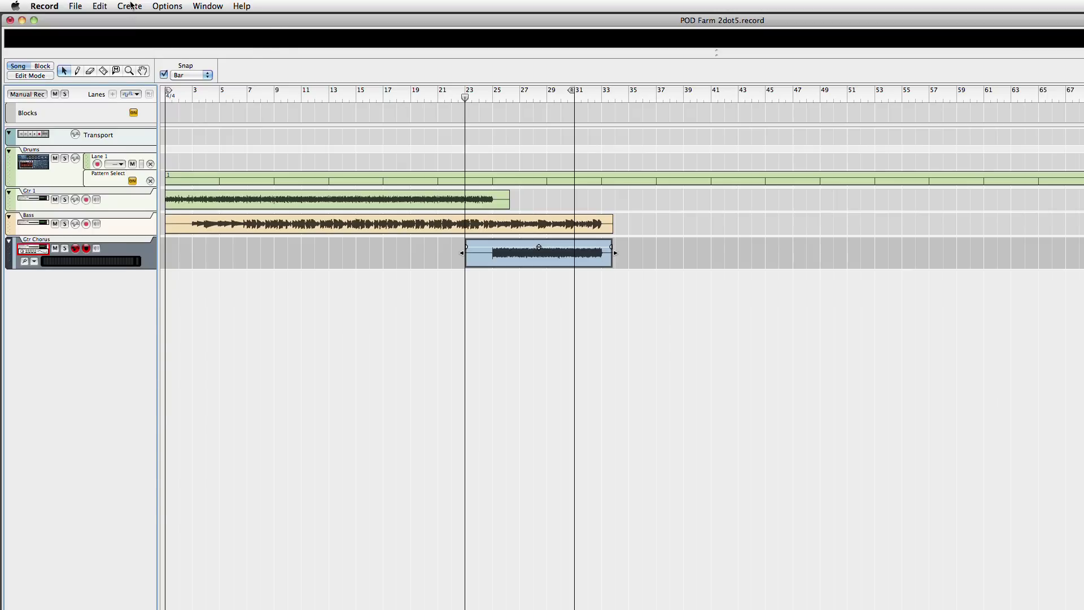
Create an audio track and name it Gtr Lead.
{"action": "left_click", "coordinate": [130, 6]}
{"action": "left_click", "coordinate": [135, 19]}
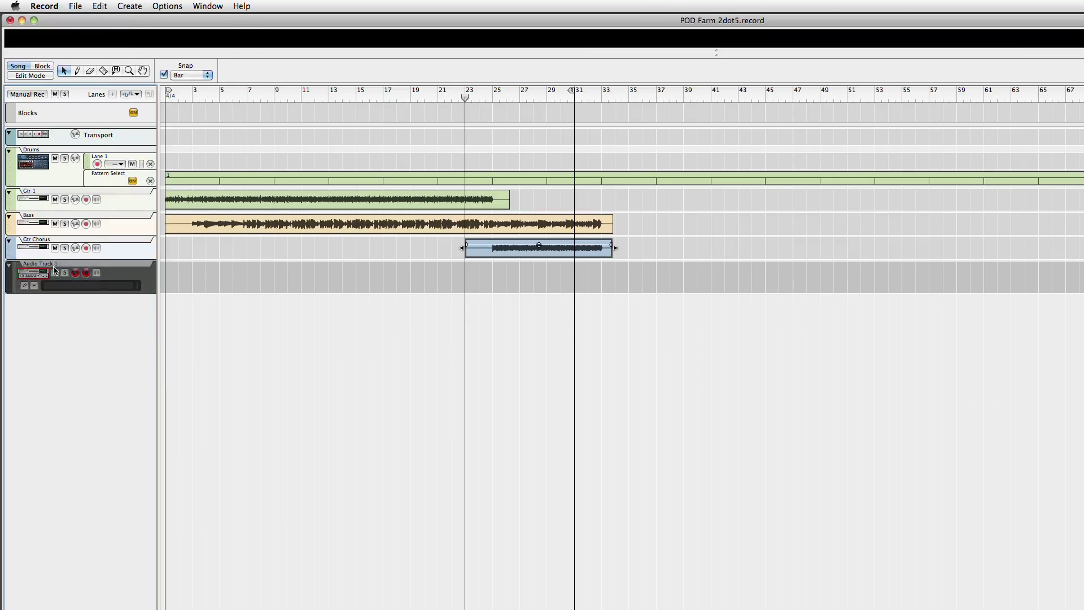
{"action": "double_click", "coordinate": [43, 267]}
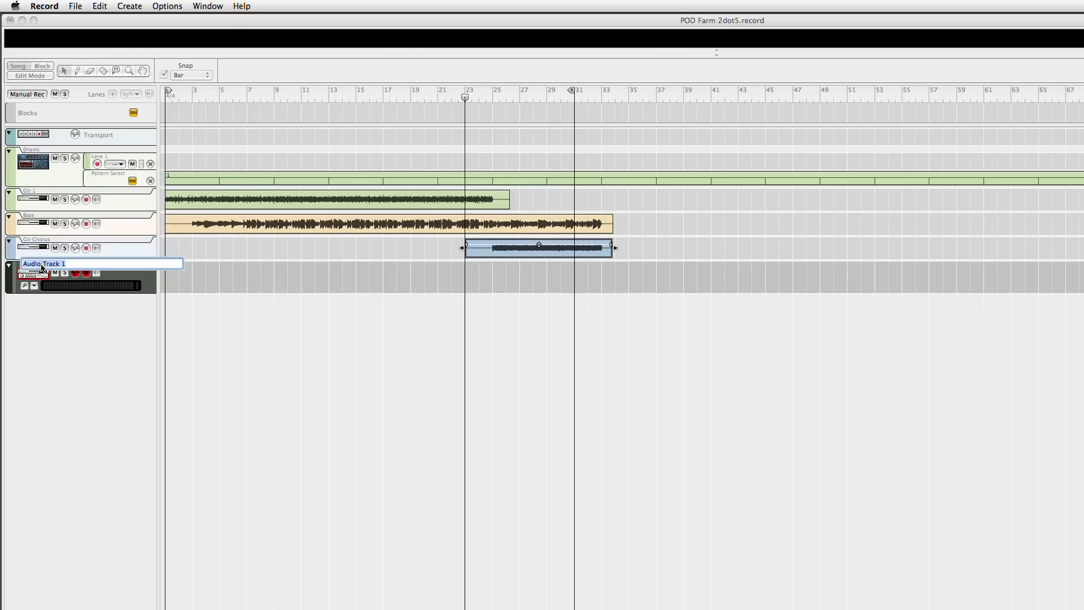
{"action": "type", "text": "Gtr Lead"}
{"action": "key", "text": "Return"}
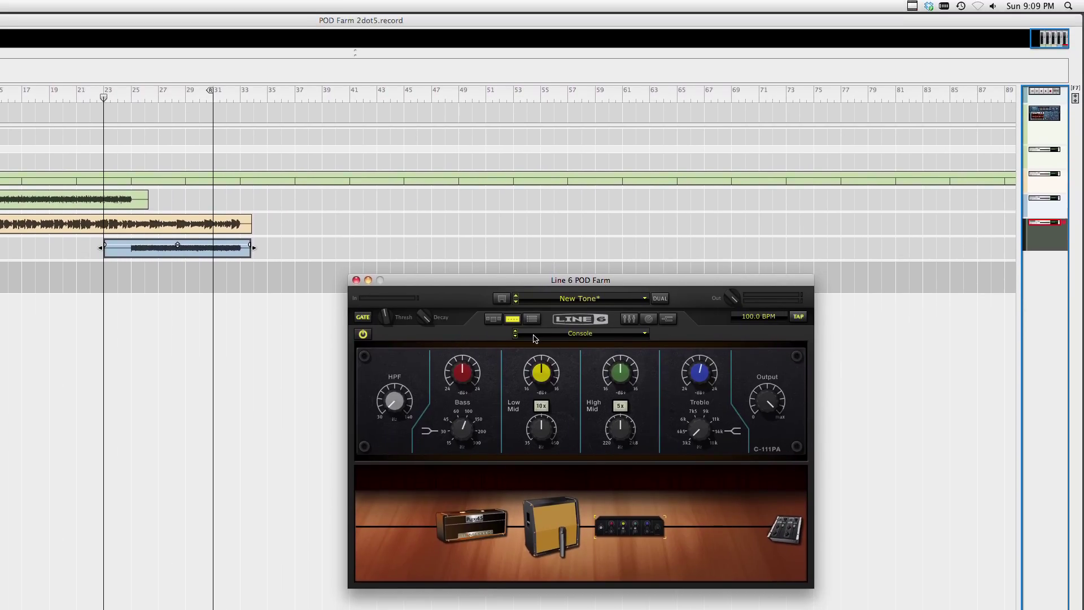
In POD Farm, change the microphone on the 4x12 Green 20s cabinet to the 67 Condenser.
{"action": "left_click", "coordinate": [547, 507]}
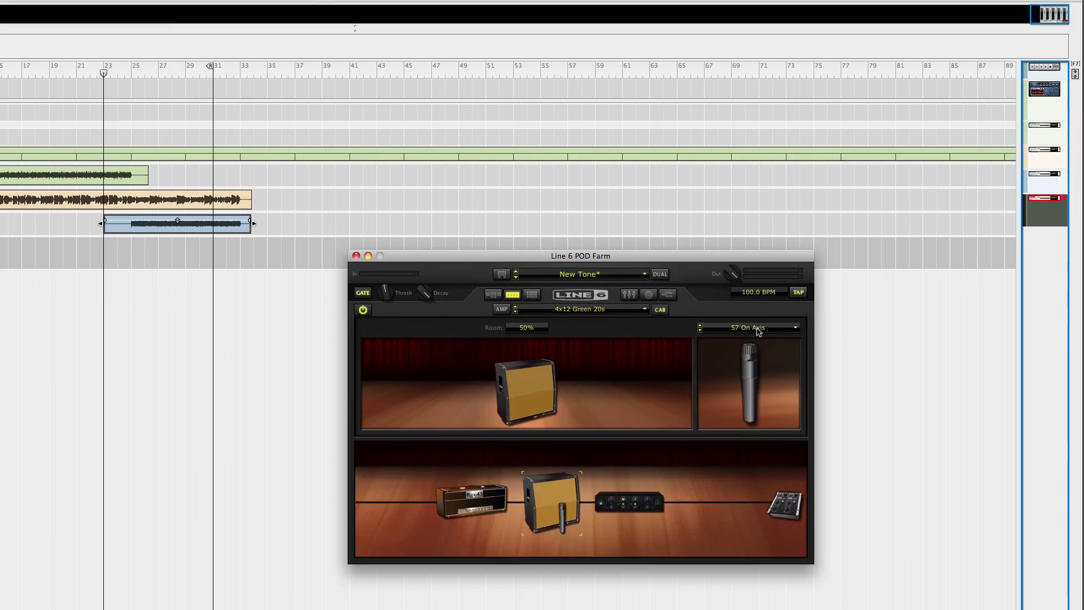
{"action": "left_click", "coordinate": [748, 261]}
{"action": "left_click", "coordinate": [749, 373]}
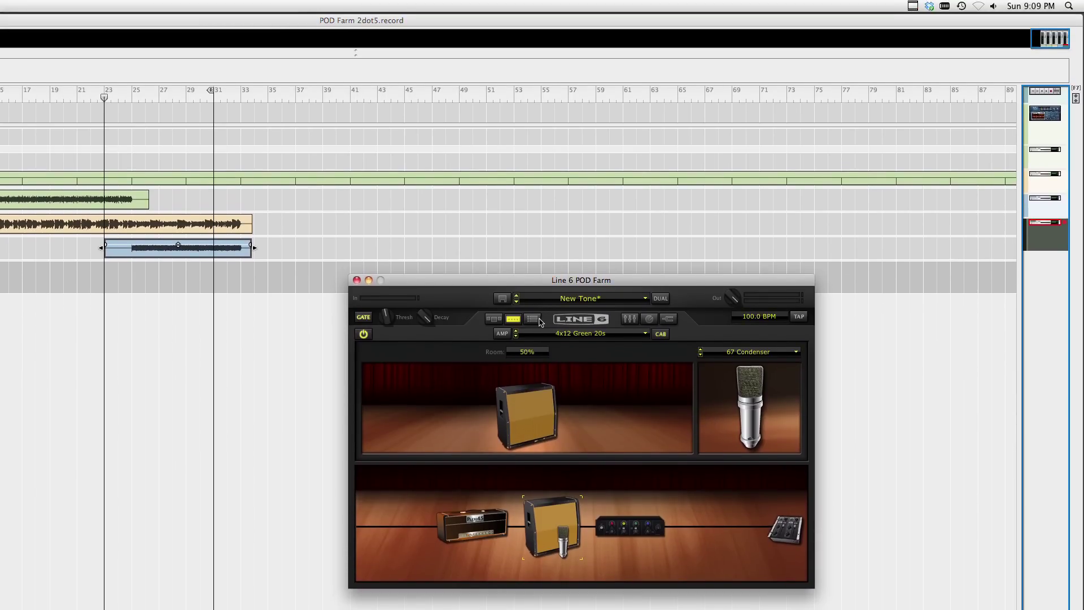
Add the Rotary Drum + Horn modulation effect after the Console preamp and show its controls.
{"action": "left_click", "coordinate": [493, 319]}
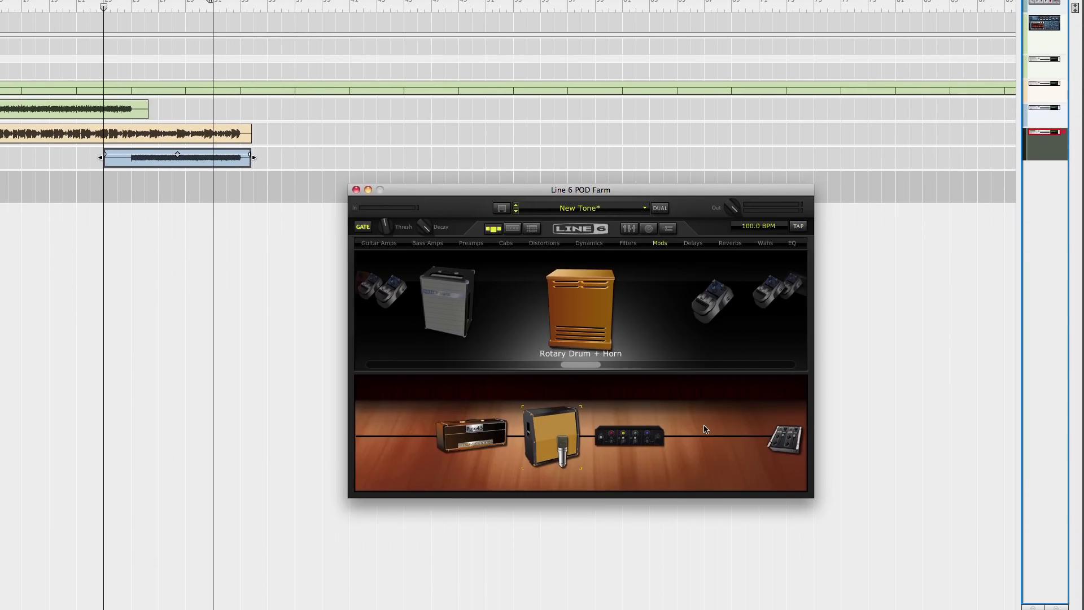
{"action": "left_click_drag", "start_coordinate": [580, 309], "coordinate": [670, 443]}
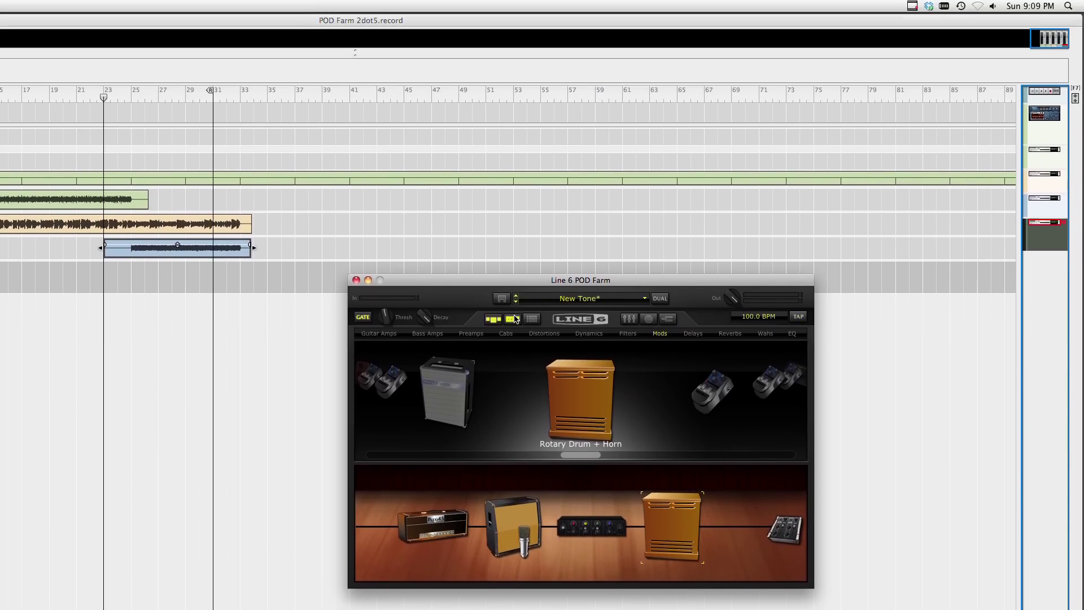
{"action": "double_click", "coordinate": [668, 441]}
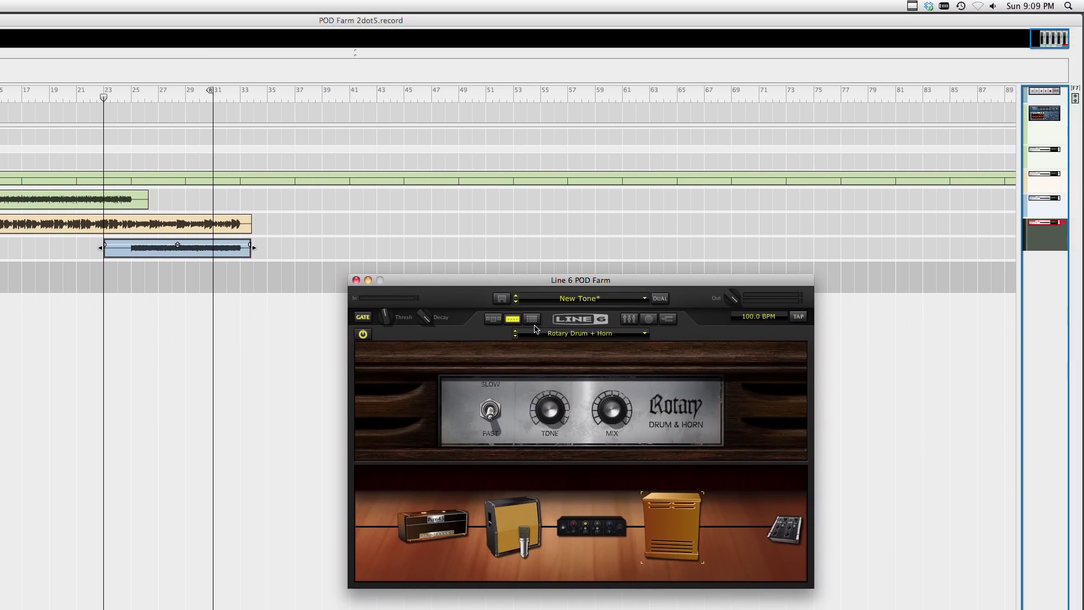
Add the Tape Echo delay after the Rotary Drum + Horn and show its controls.
{"action": "left_click", "coordinate": [493, 319]}
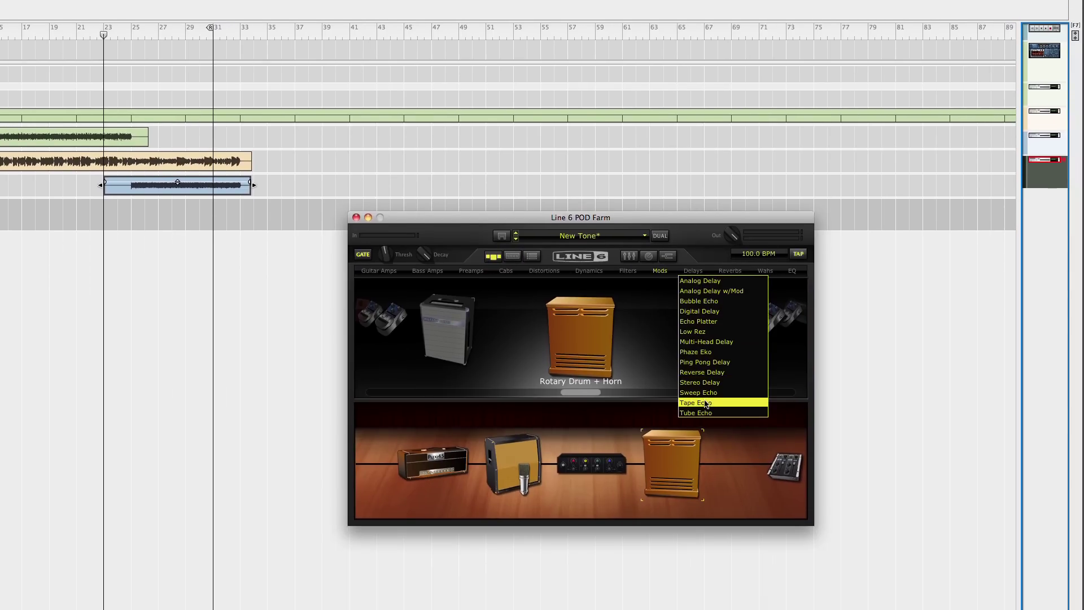
{"action": "left_click", "coordinate": [703, 464]}
{"action": "left_click_drag", "start_coordinate": [580, 399], "coordinate": [736, 533]}
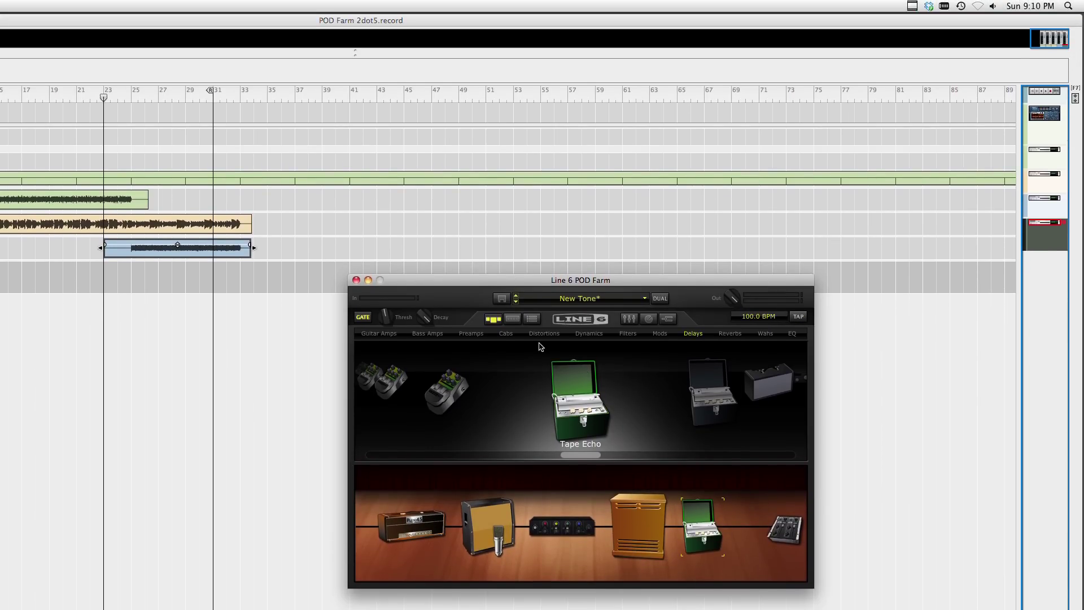
{"action": "left_click", "coordinate": [513, 319]}
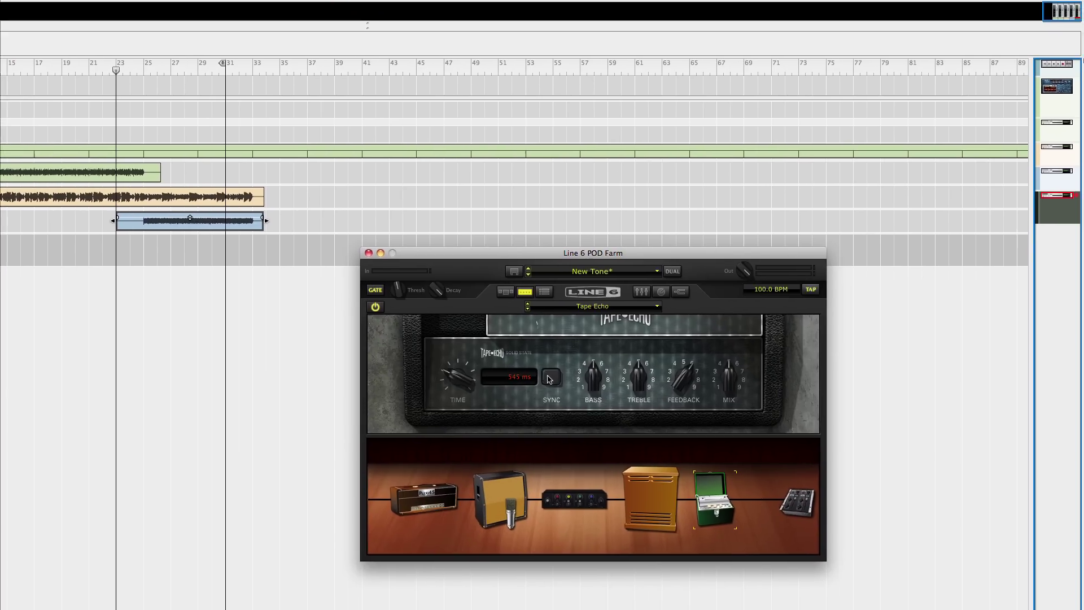
Sync the Tape Echo to the tempo, adjust its delay time and lower its mix.
{"action": "left_click", "coordinate": [549, 379]}
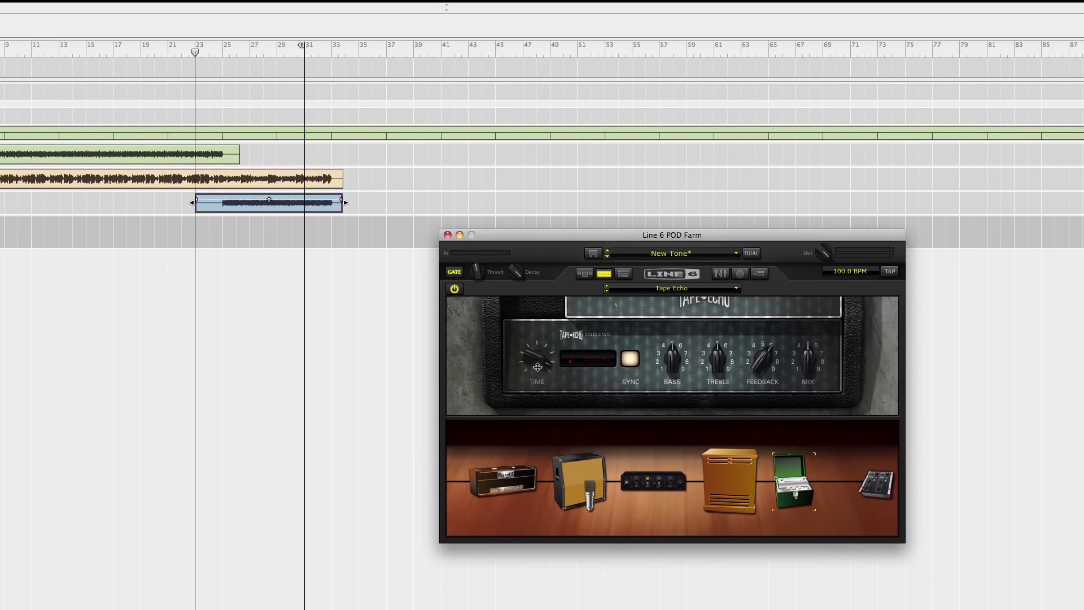
{"action": "mouse_move", "coordinate": [538, 367]}
{"action": "left_mouse_down"}
{"action": "mouse_move", "coordinate": [543, 386]}
{"action": "mouse_move", "coordinate": [545, 368]}
{"action": "mouse_move", "coordinate": [551, 379]}
{"action": "left_mouse_up"}
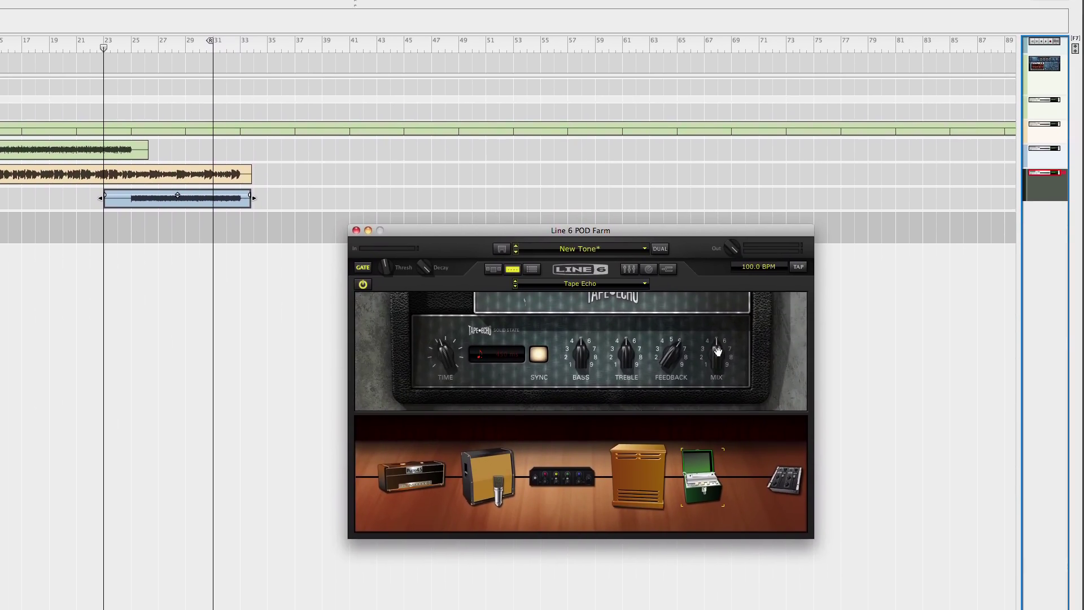
{"action": "mouse_move", "coordinate": [799, 325]}
{"action": "left_click_drag", "start_coordinate": [716, 363], "coordinate": [716, 368]}
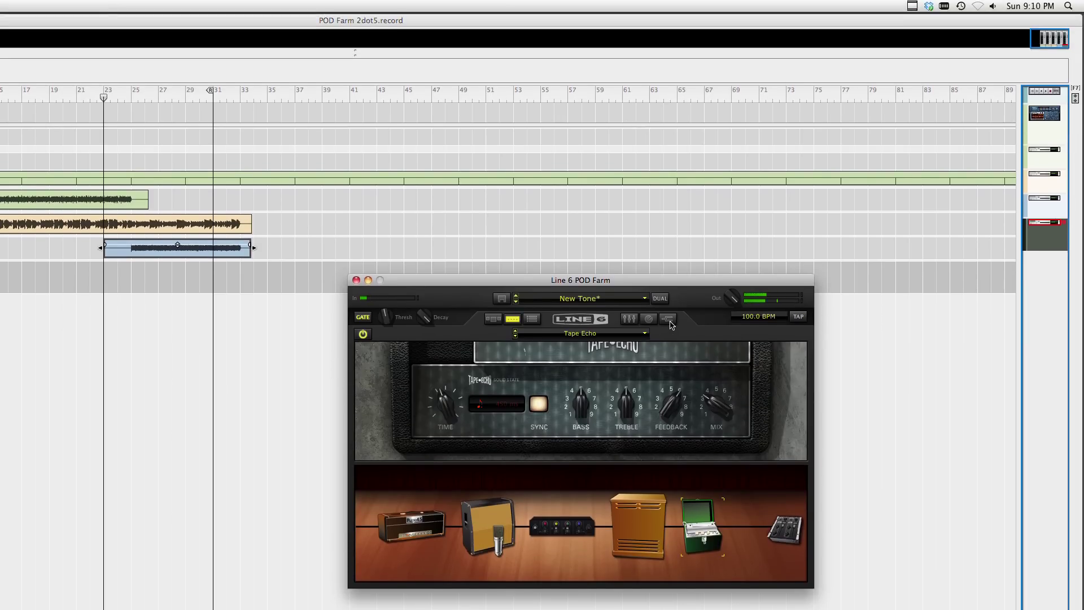
Check the guitar's tuning with the tuner, close it, and start recording on the Gtr Lead track from bar 23 in Record.
{"action": "left_click", "coordinate": [669, 321]}
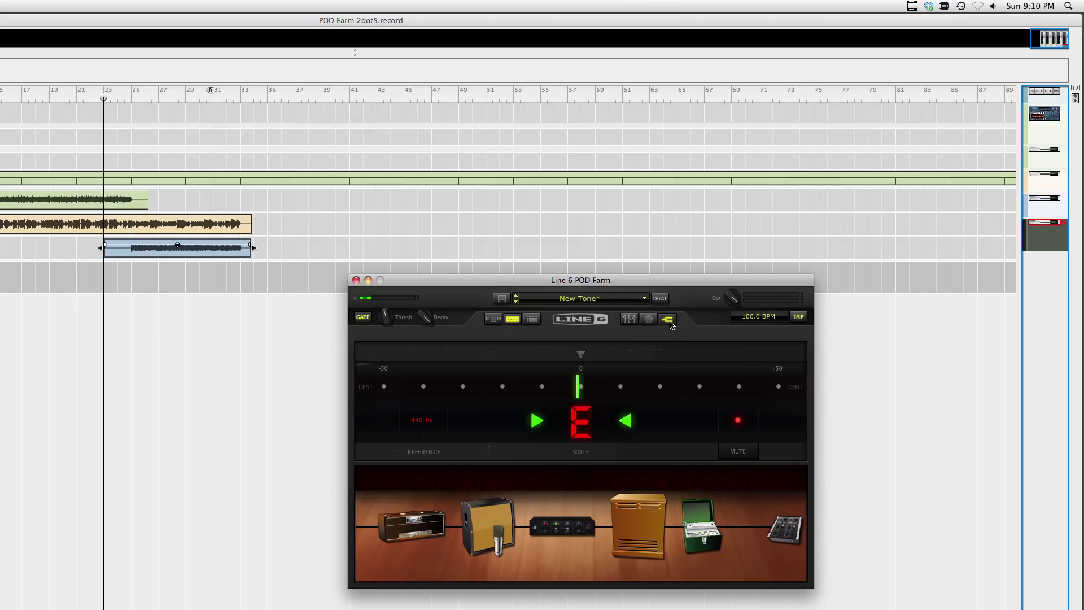
{"action": "left_click", "coordinate": [670, 321]}
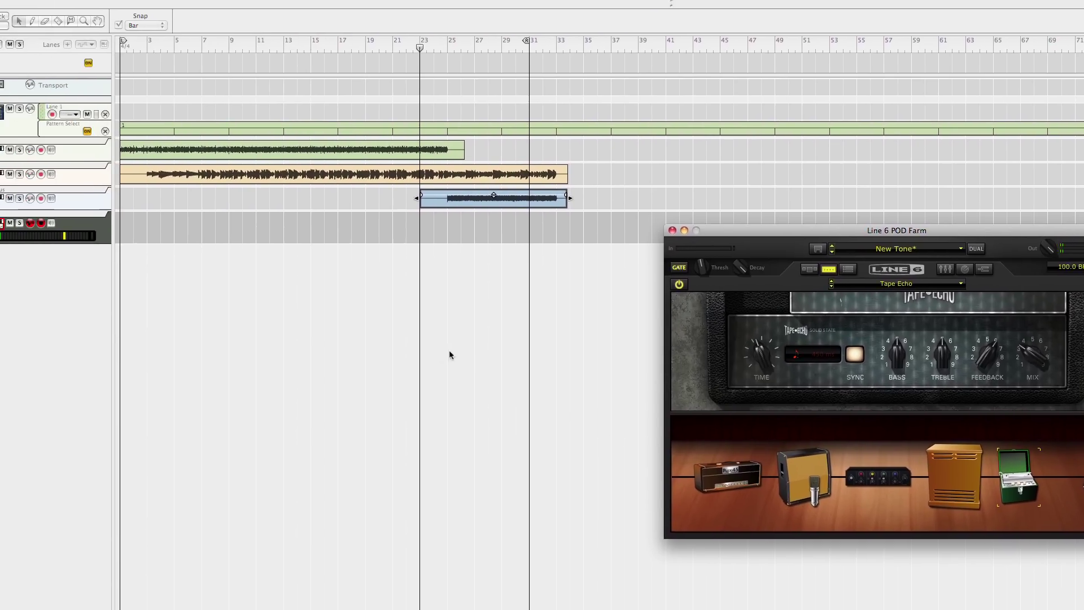
{"action": "left_click", "coordinate": [338, 331]}
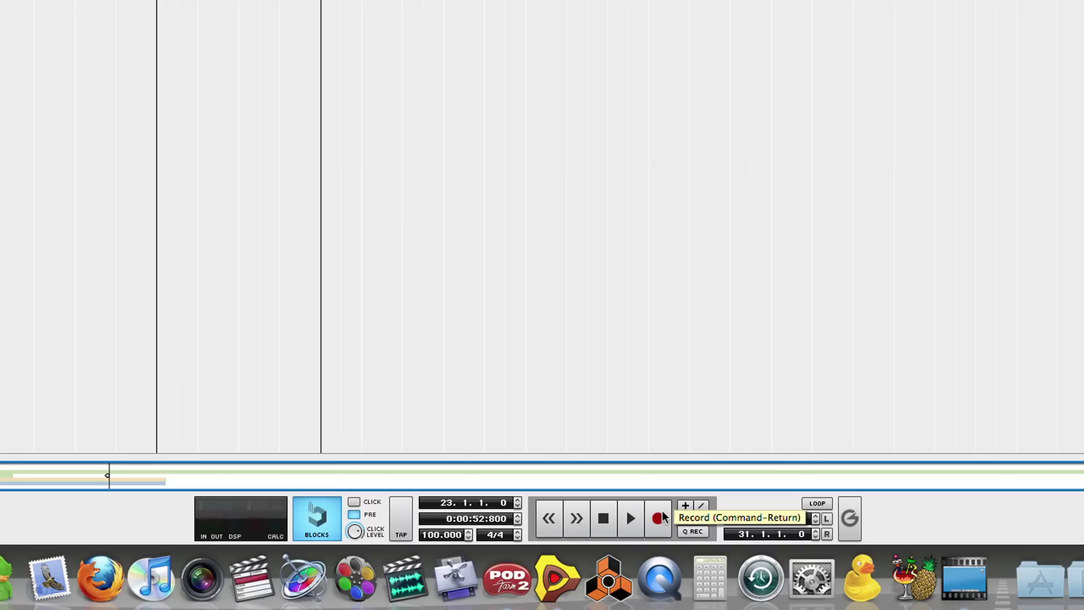
{"action": "left_click", "coordinate": [658, 517]}
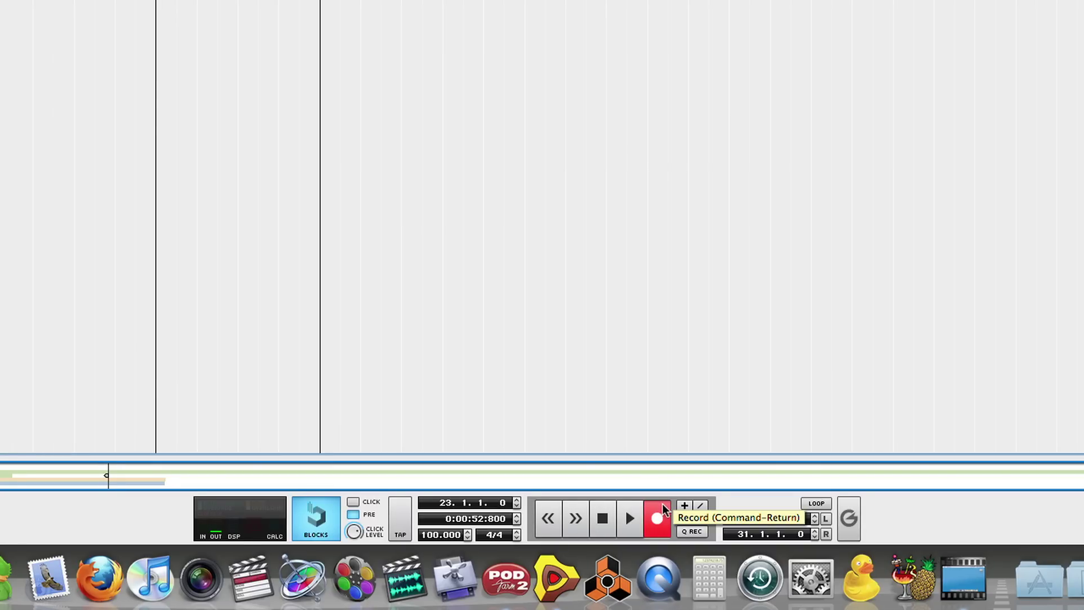